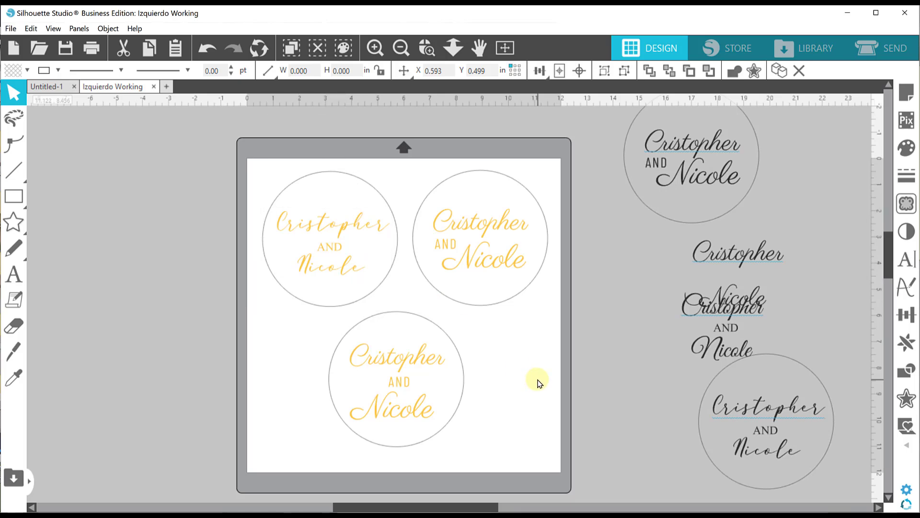
Delete the bottom circle design and the upper-right circle design from the page, keeping only the upper-left one.
left_click(395, 383)
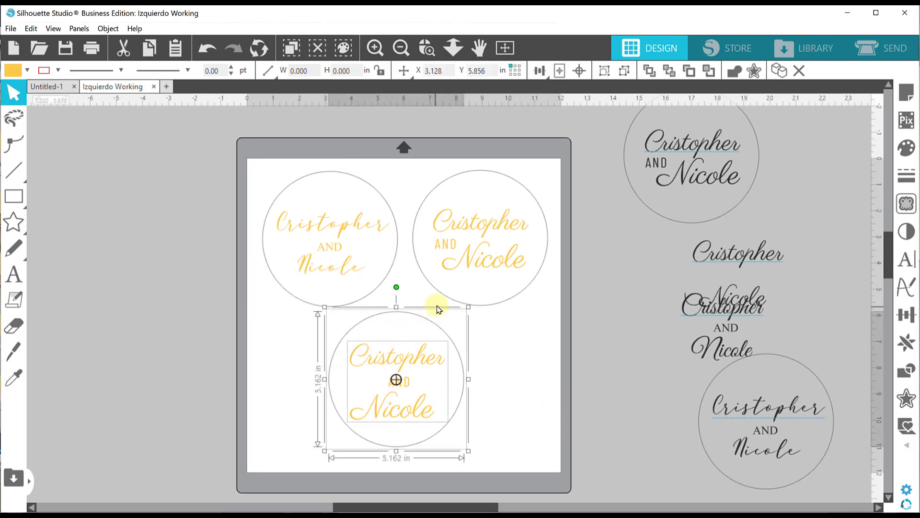
key("Delete")
left_click_drag(525, 356, 457, 207)
key("Delete")
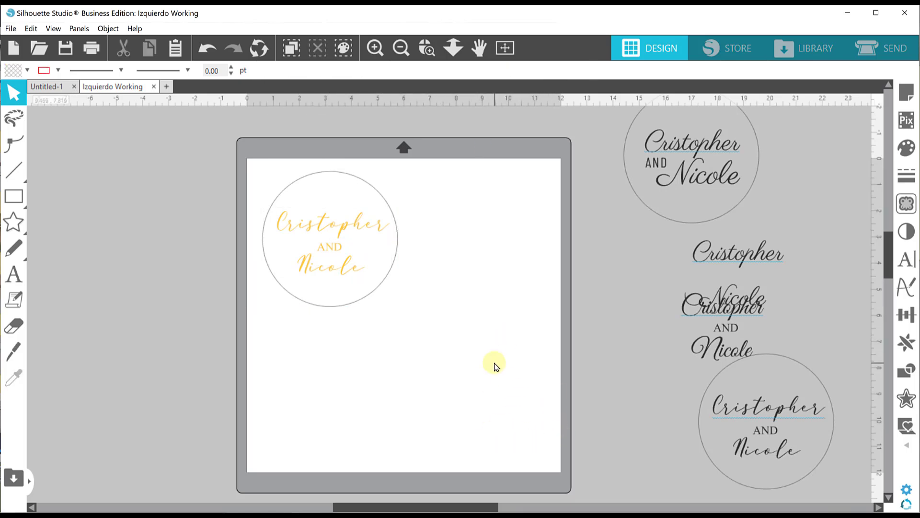
Group the remaining circle with its lettering and scale the group proportionally to 3.5 in wide.
left_click_drag(250, 159, 429, 320)
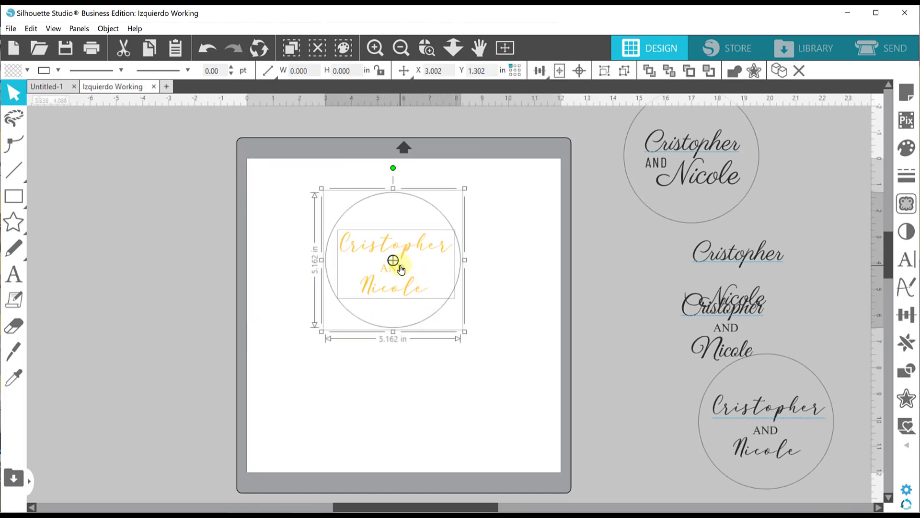
key("ctrl+g")
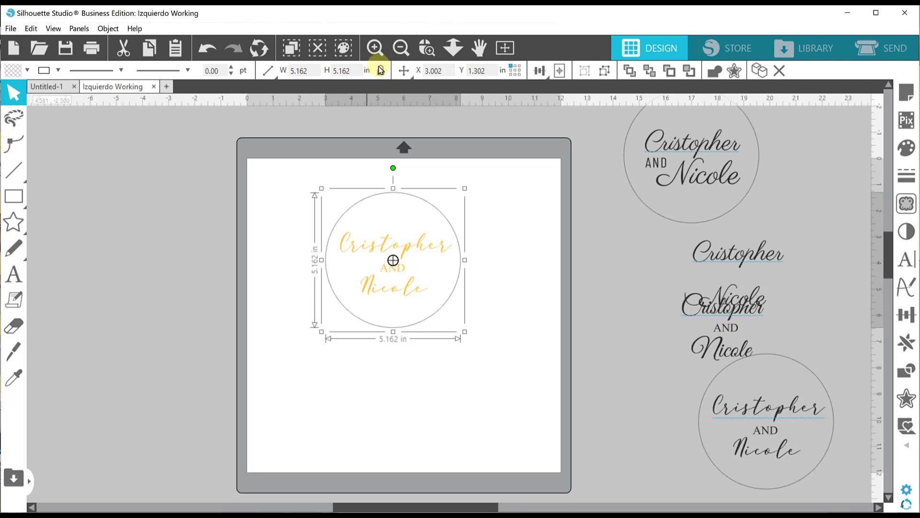
left_click_drag(308, 73, 271, 68)
type("3.500")
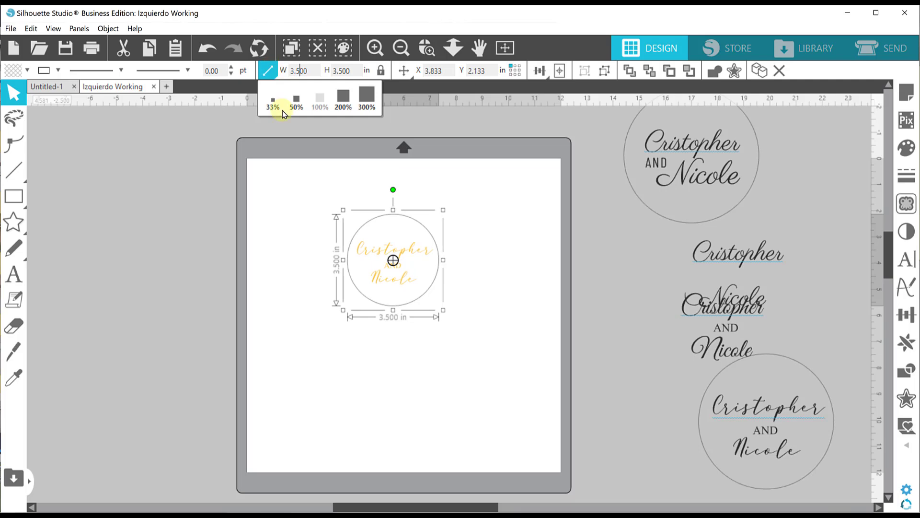
left_click(530, 335)
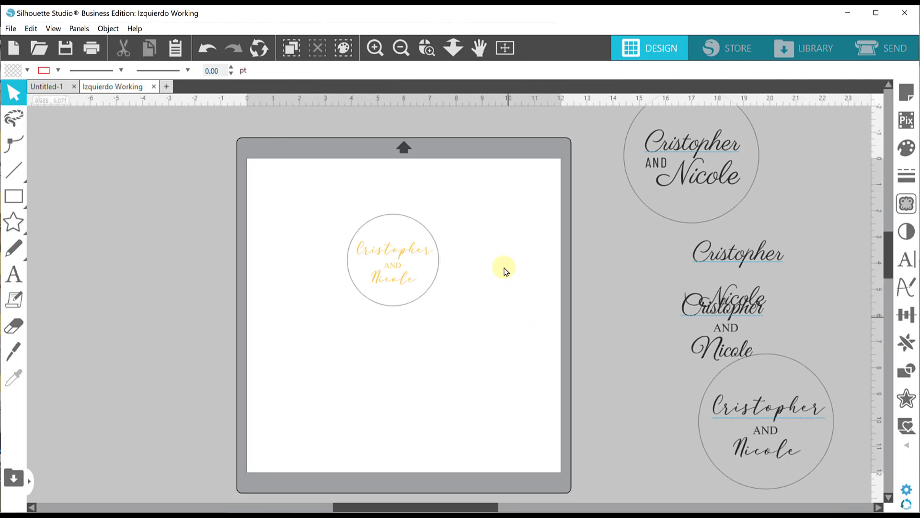
Ungroup the 3.5 in circle design so the lettering is separate from the circle.
left_click(426, 48)
left_click_drag(345, 219, 464, 329)
left_click(443, 308)
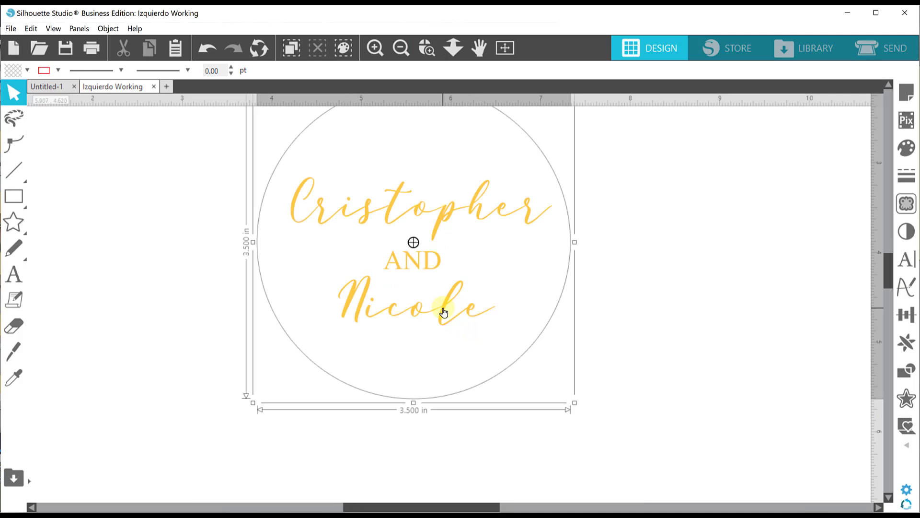
right_click(444, 310)
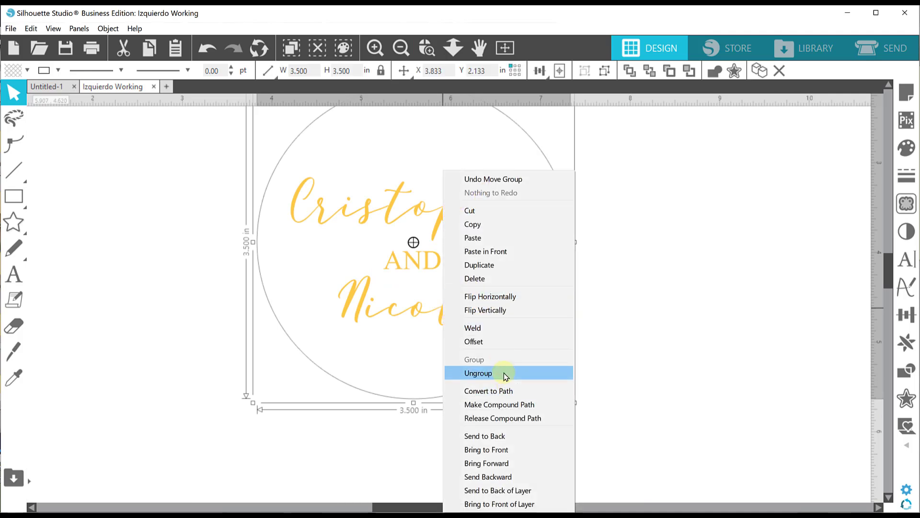
left_click(527, 374)
Weld the yellow lettering inside the circle and group the resulting letter shapes.
left_click(445, 303)
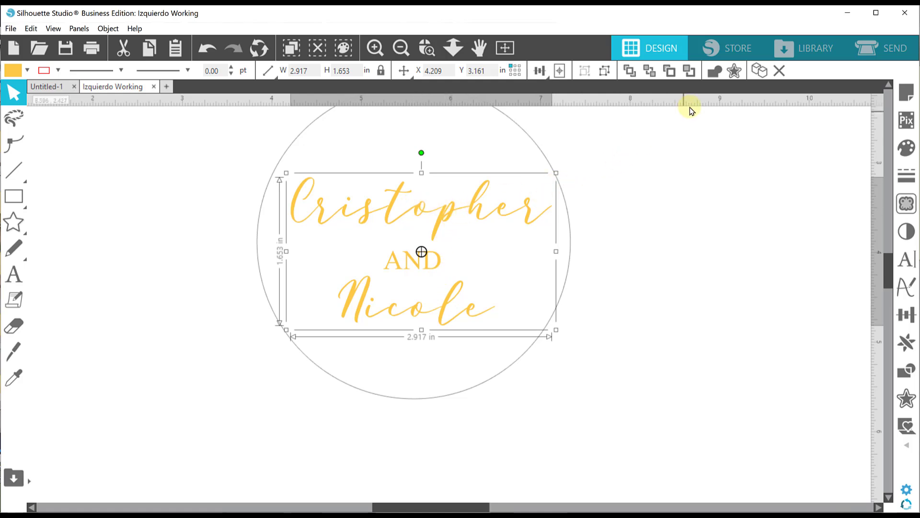
left_click(714, 73)
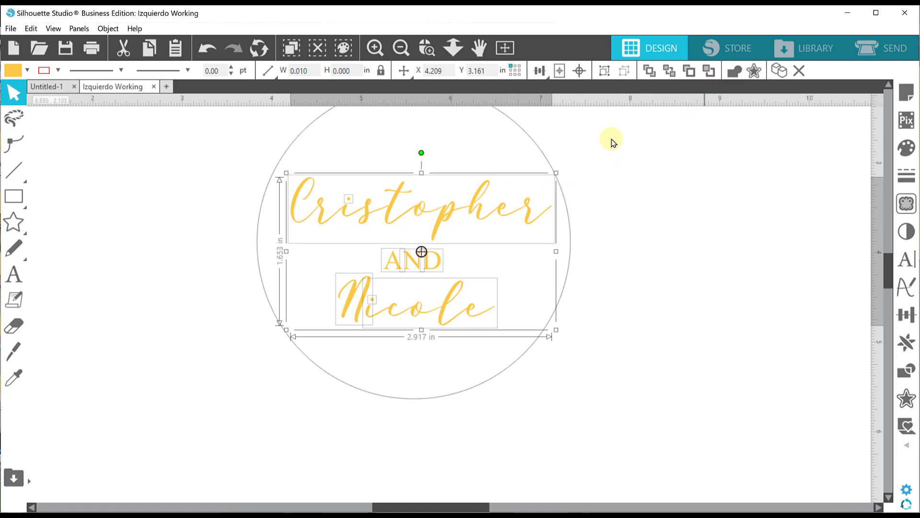
right_click(391, 264)
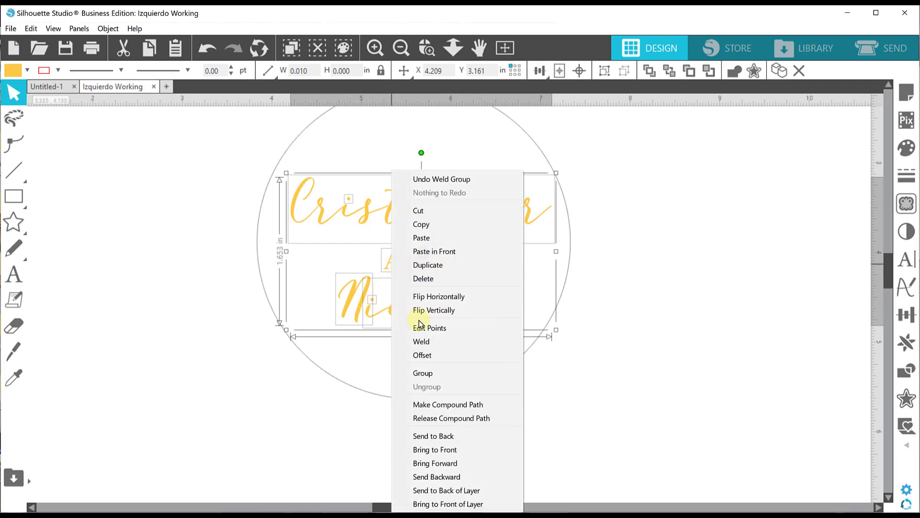
left_click(423, 372)
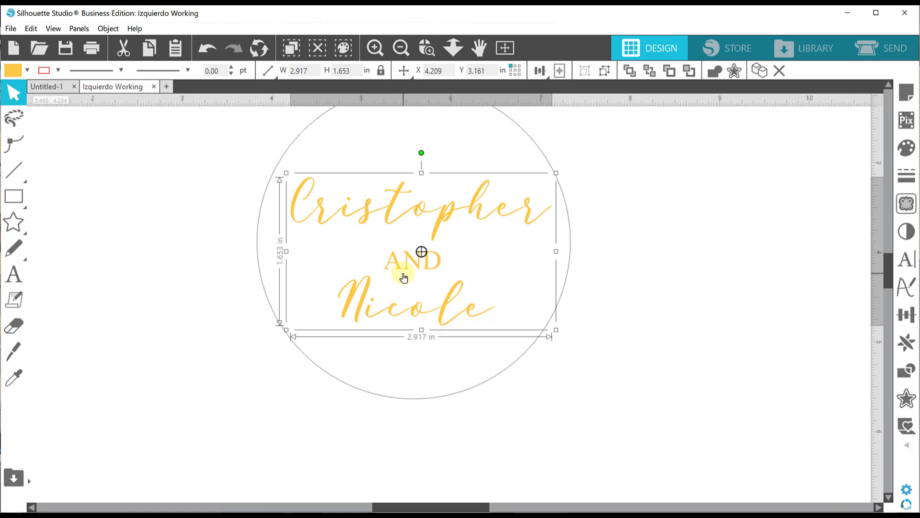
Create a 0.01 in outward offset with rounded corners around the grouped lettering.
left_click(906, 397)
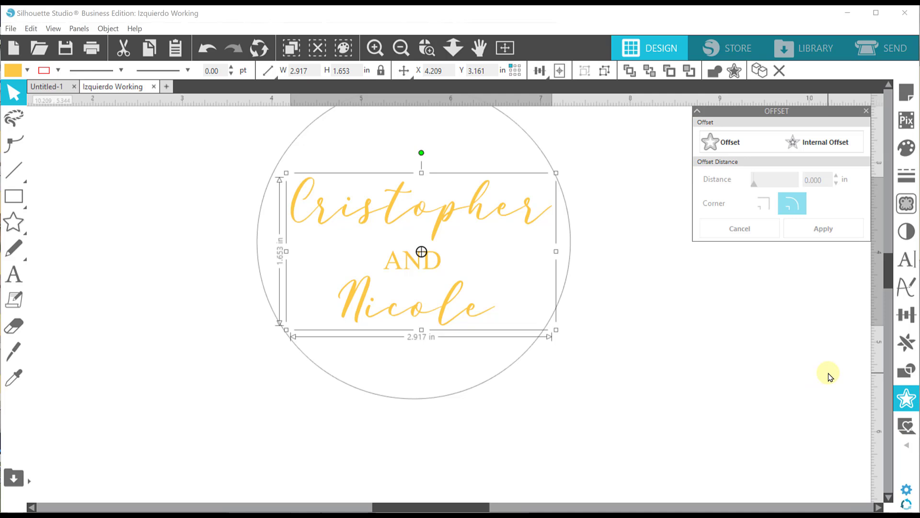
left_click(735, 151)
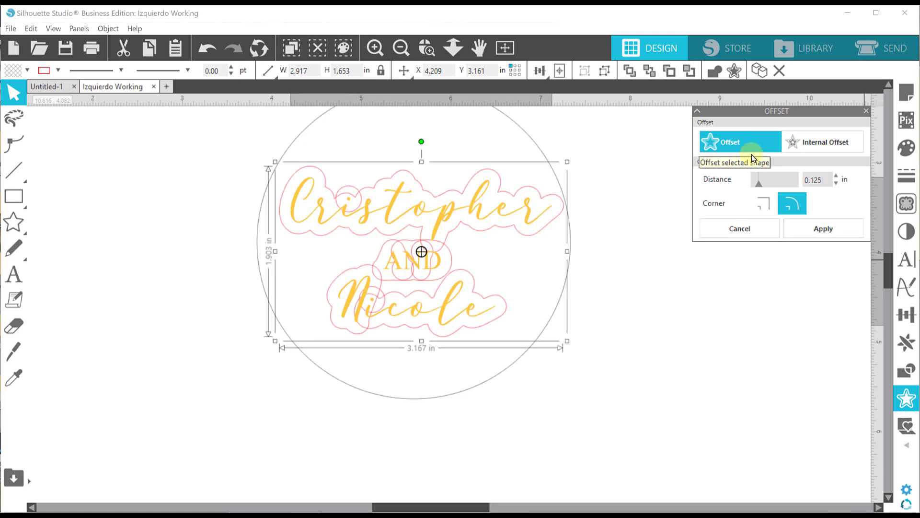
left_click_drag(826, 180, 794, 175)
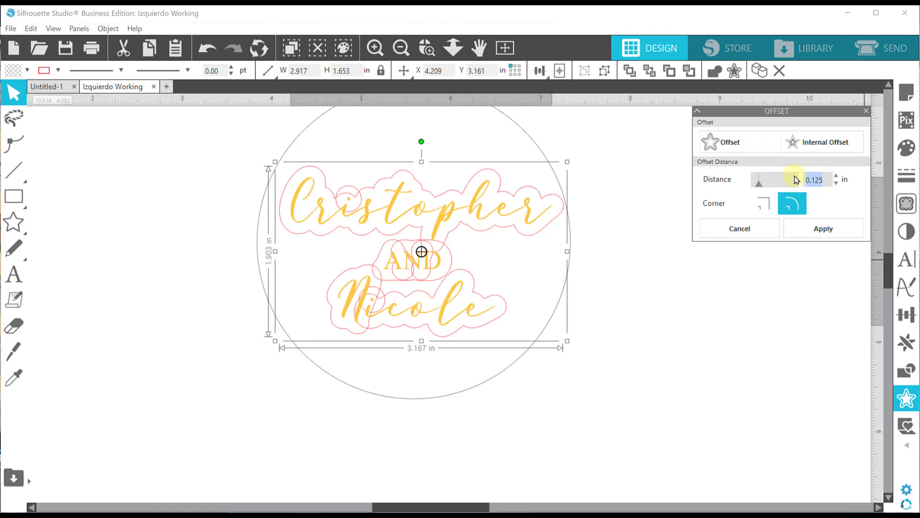
type(".01")
key("Return")
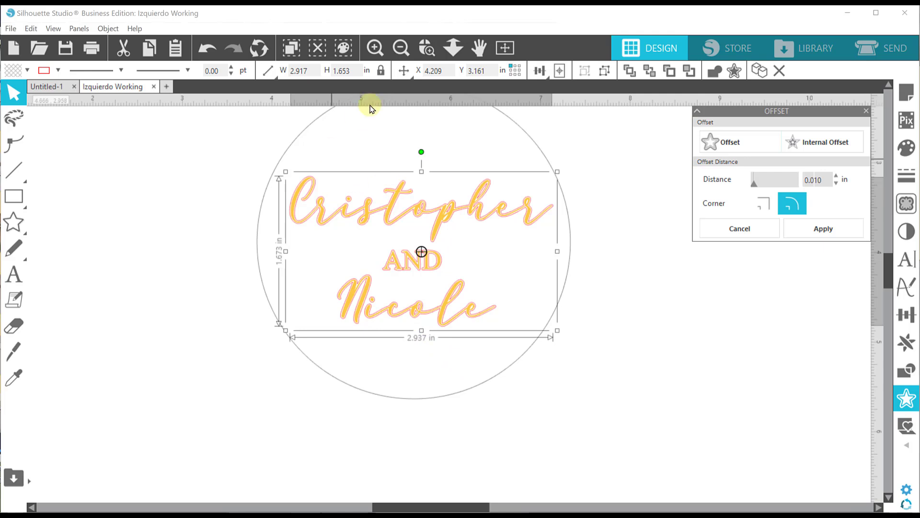
left_click(811, 230)
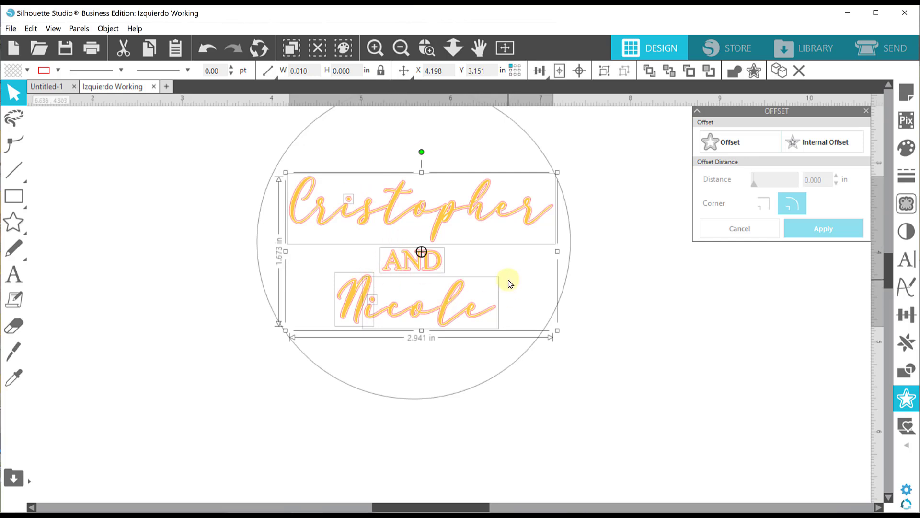
Group the offset letter shapes and fill them with dark gray.
key("i")
key("ctrl+g")
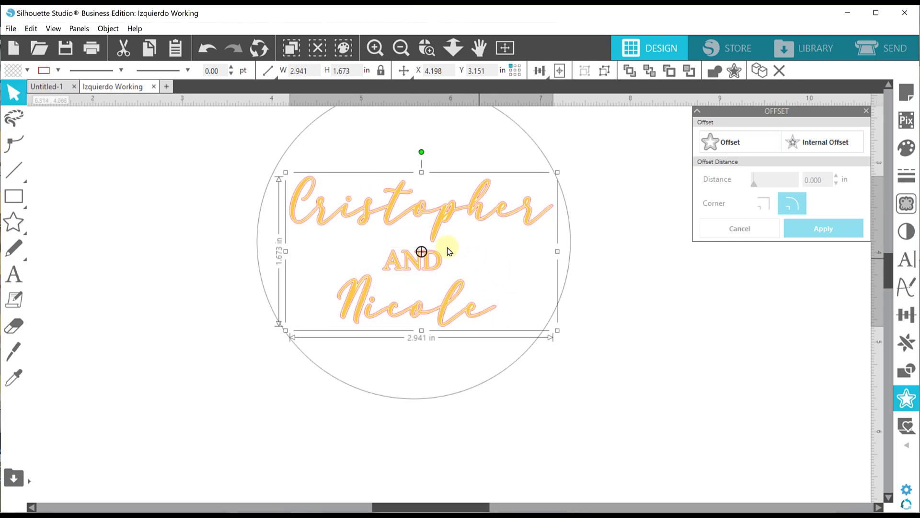
left_click(28, 71)
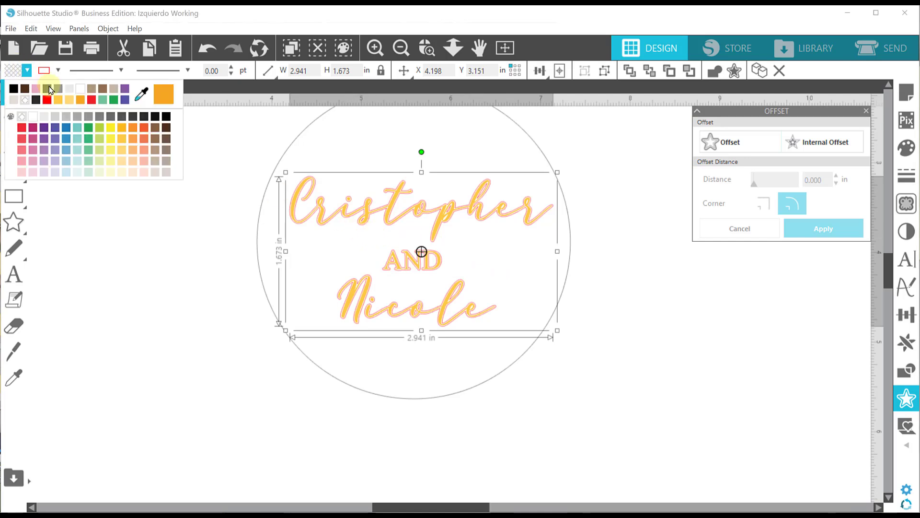
left_click(28, 71)
left_click(634, 391)
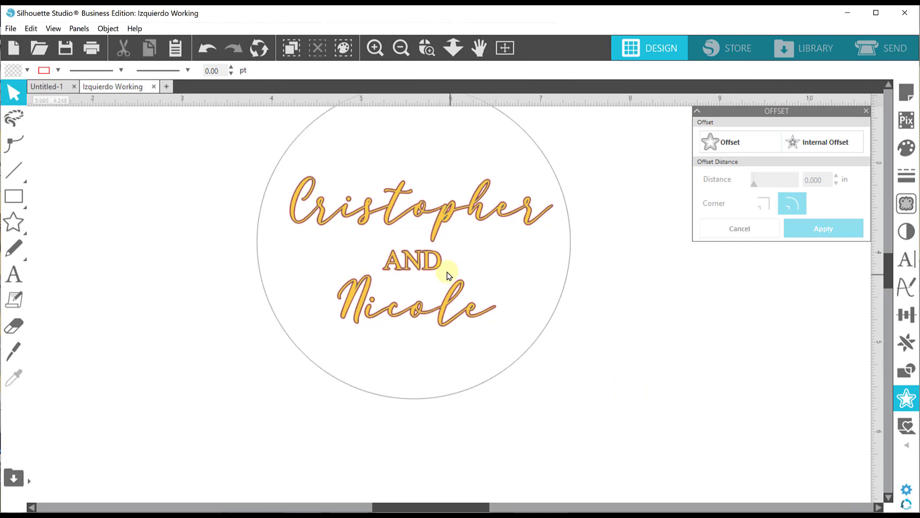
Move the original yellow lettering out of the circle and off the left side of the page.
left_click_drag(428, 271, 45, 237)
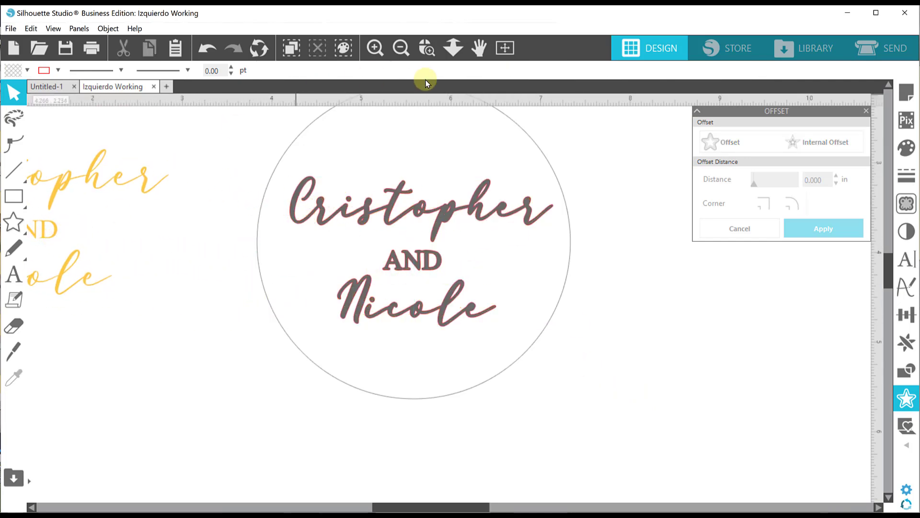
left_click(404, 48)
left_click(406, 50)
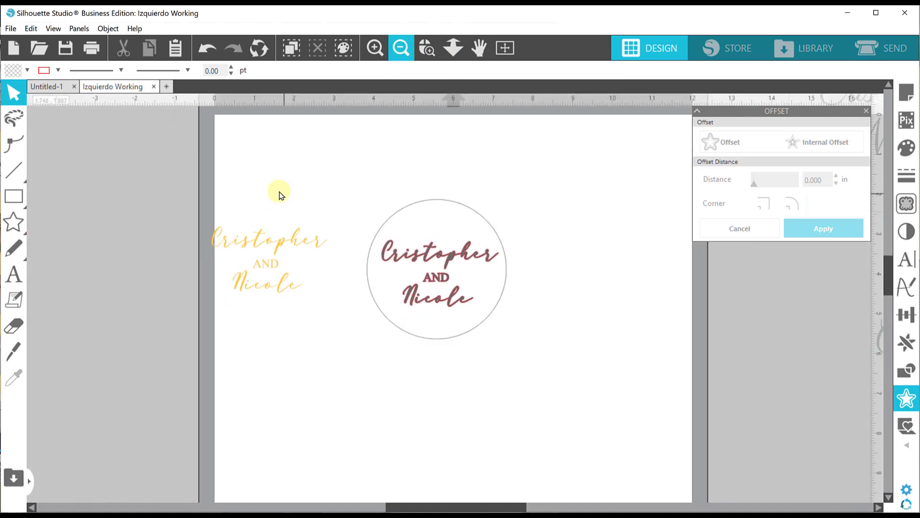
left_click(285, 294)
left_click_drag(298, 247, 118, 233)
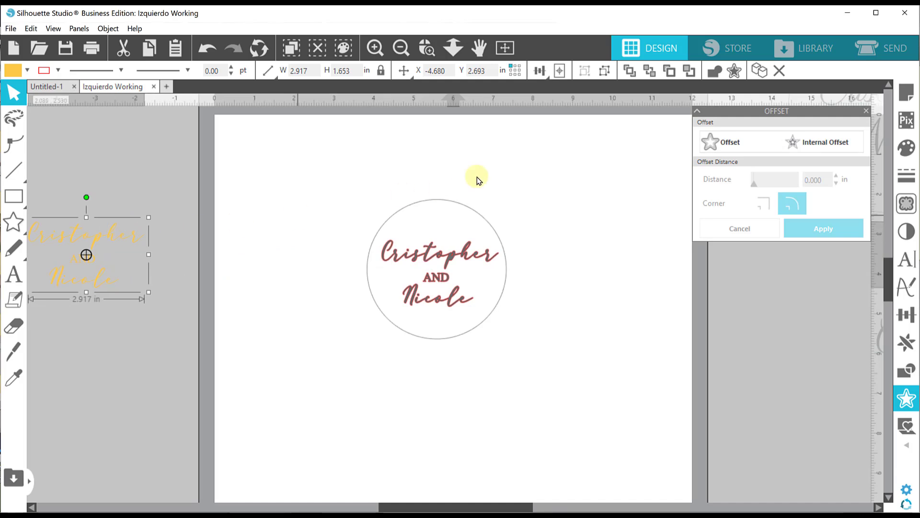
Change the line colour of the offset lettering in the circle from red to a dark colour that blends with its gray fill.
left_click(425, 48)
left_click_drag(386, 209, 498, 329)
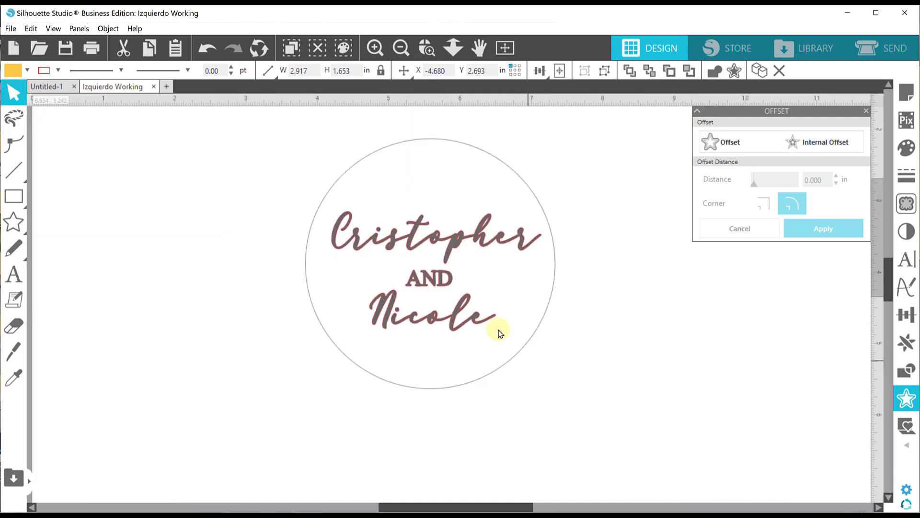
left_click(400, 49)
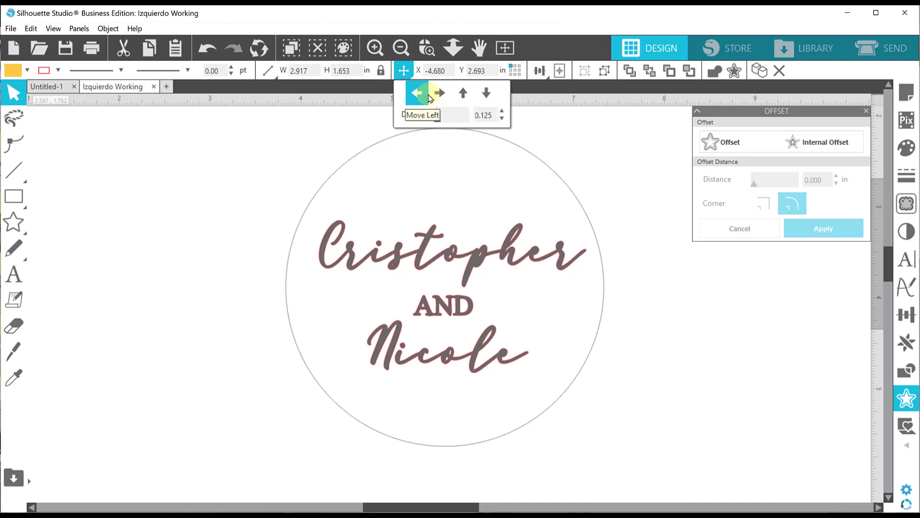
left_click(450, 296)
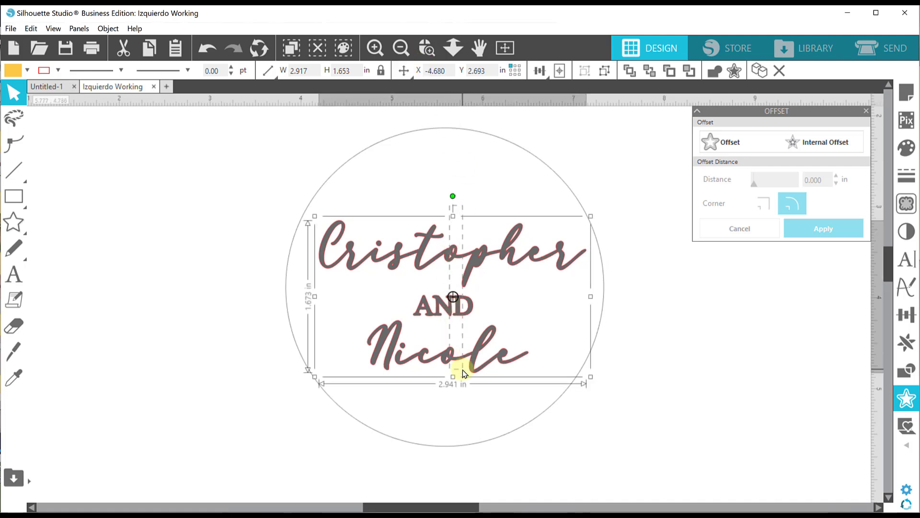
left_click(57, 70)
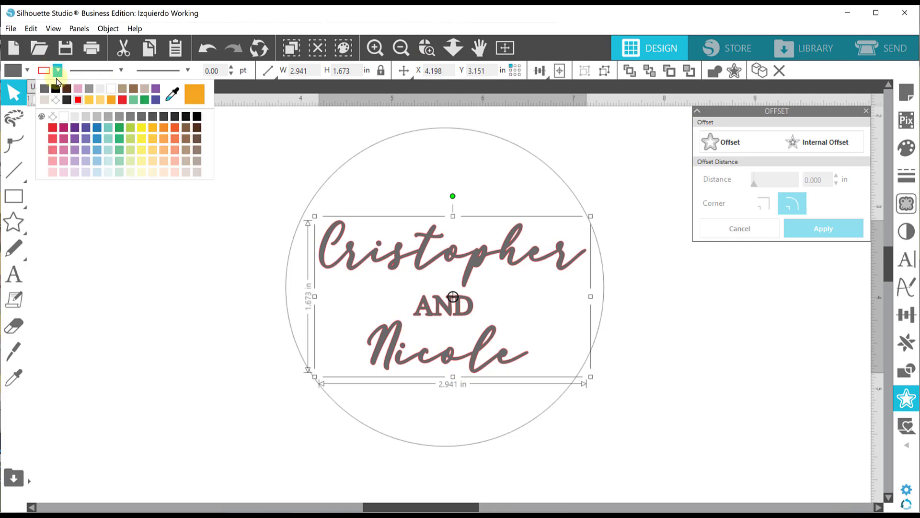
left_click(66, 88)
left_click(692, 391)
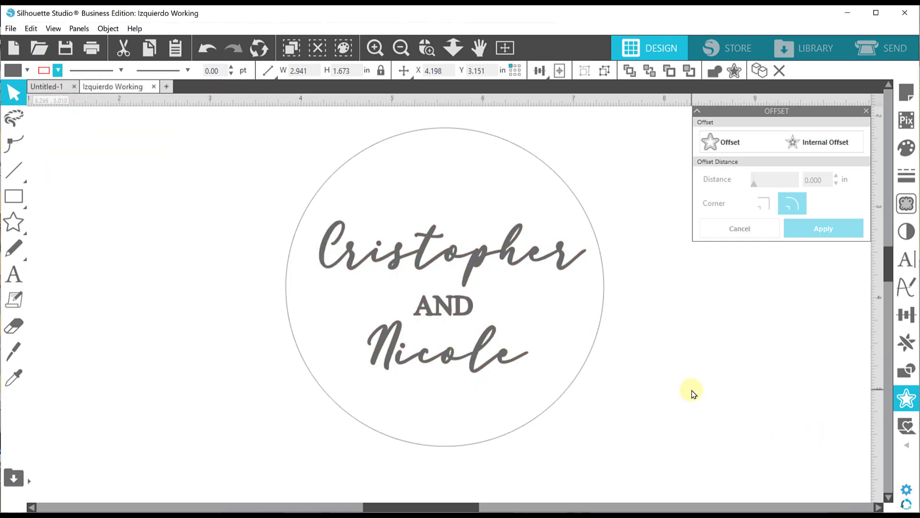
Draw a tall, narrow rectangle about 0.93 in wide and 5.26 in high beside the circle.
left_click(388, 140)
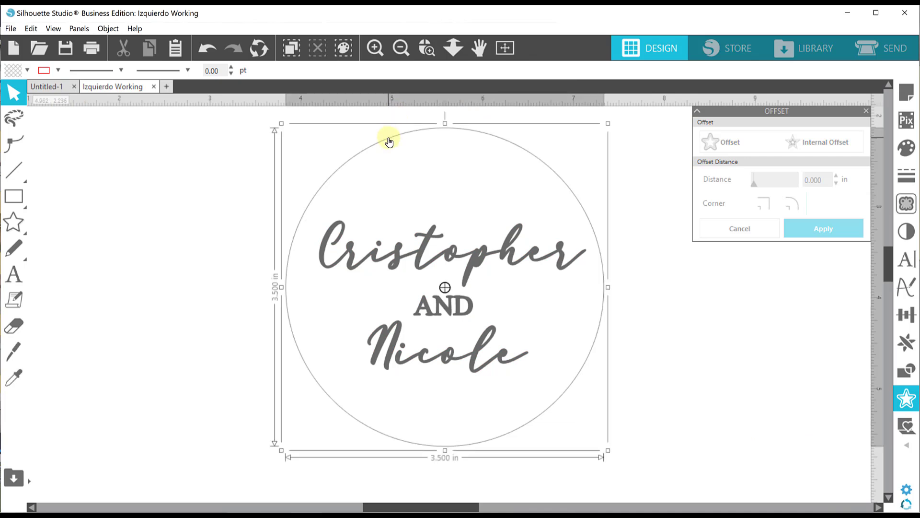
left_click(405, 49)
left_click(405, 50)
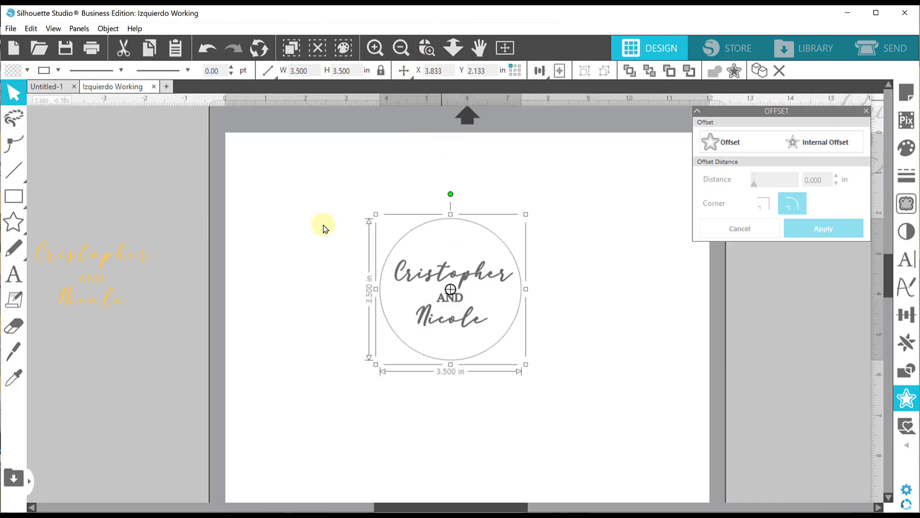
left_click(25, 192)
left_click(39, 195)
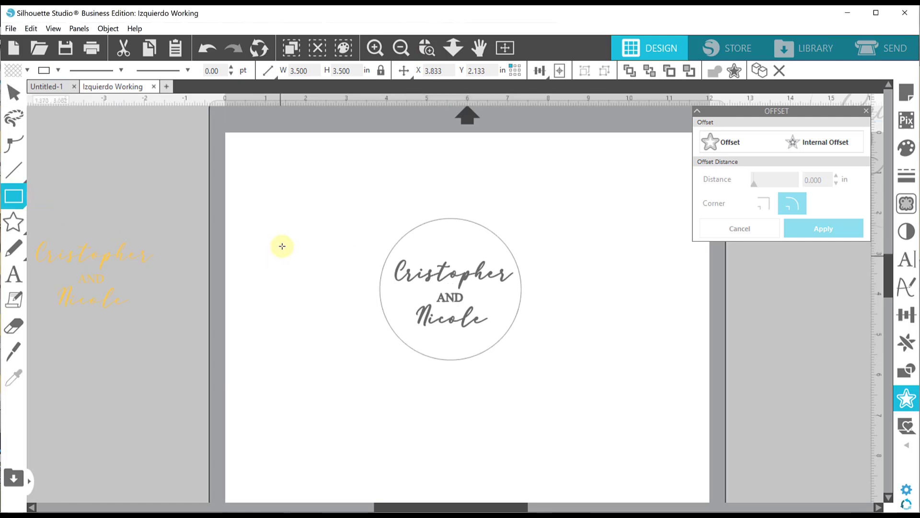
left_click_drag(284, 240, 305, 312)
left_click_drag(320, 381, 323, 456)
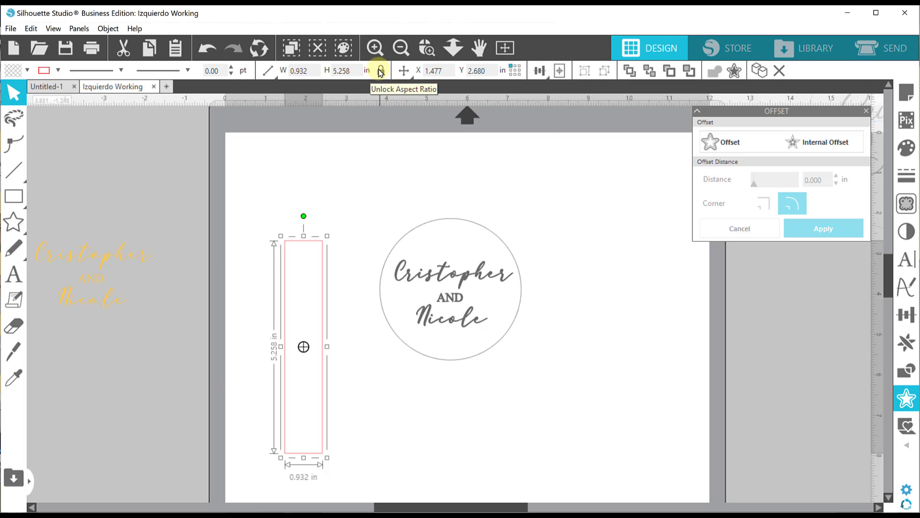
Unlock the rectangle's aspect ratio and set its size to 0.125 in wide by 4 in high.
left_click(381, 71)
left_click(316, 71)
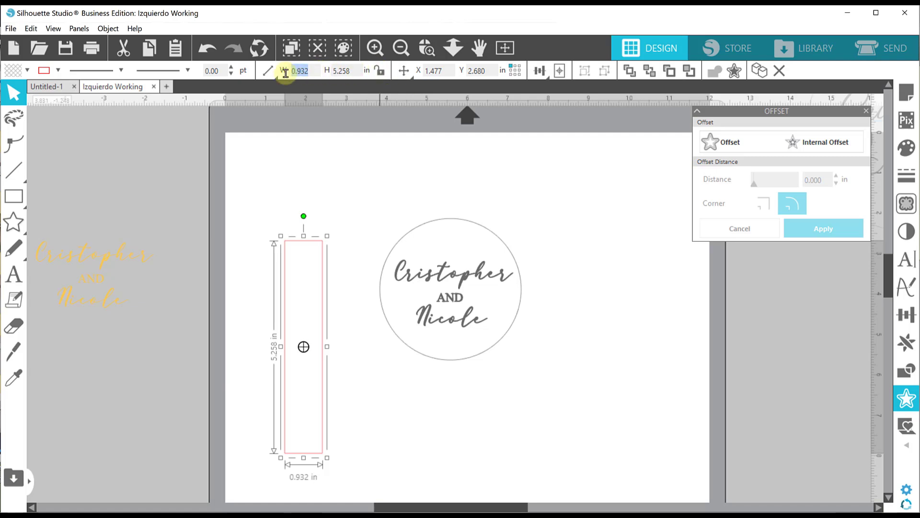
type(".125")
key("Return")
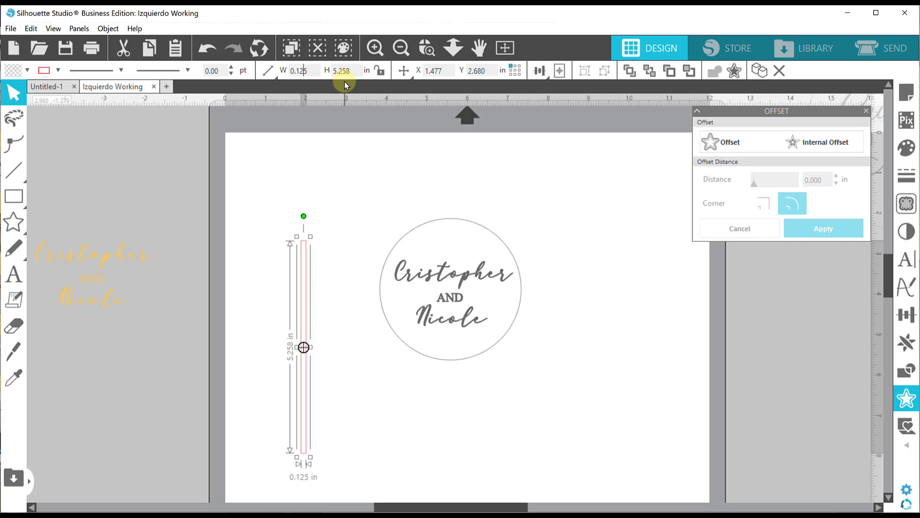
left_click(344, 71)
type("4")
key("Return")
Move the thin rectangle under the circle, centred horizontally and slightly overlapping the circle's bottom edge.
left_click(310, 232)
left_click_drag(304, 286, 449, 372)
left_click(504, 382)
scroll(505, 382, "down", 1)
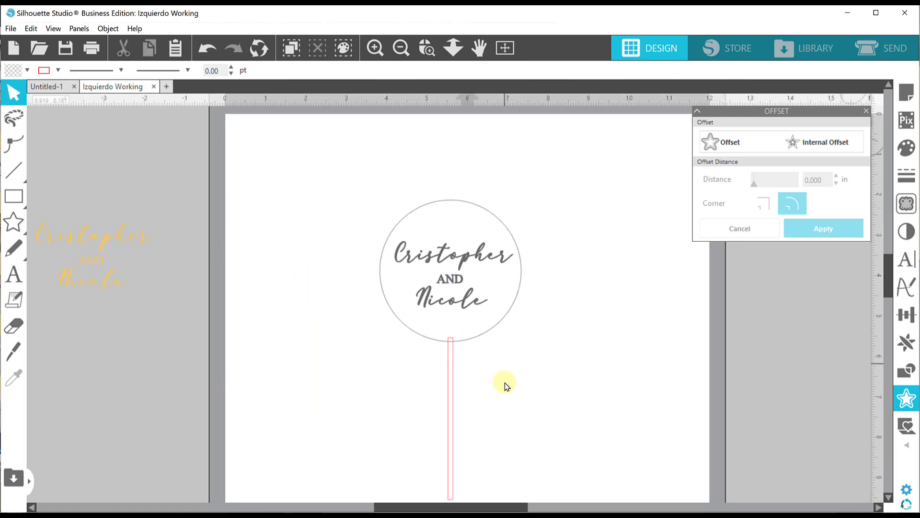
Align the circle and the thin rectangular stick to a common centre horizontally.
scroll(505, 383, "down", 2)
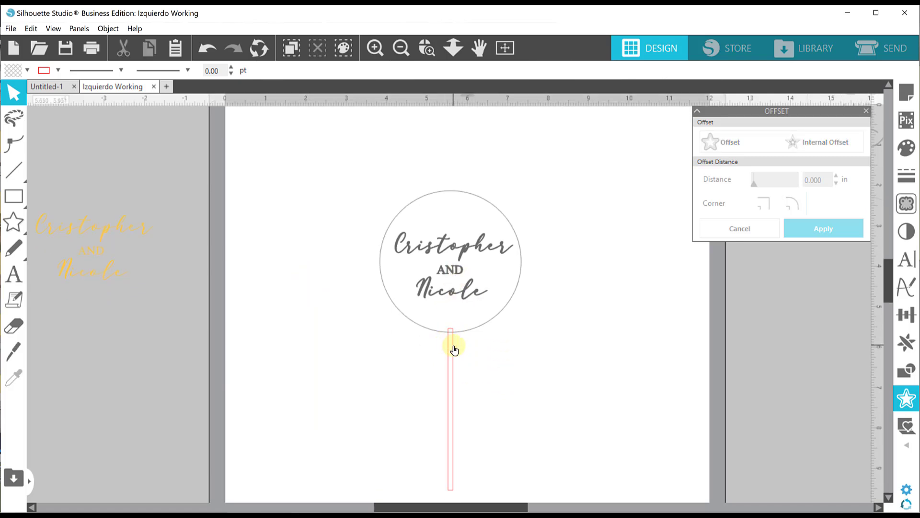
left_click(446, 194)
left_click(452, 376, "shift")
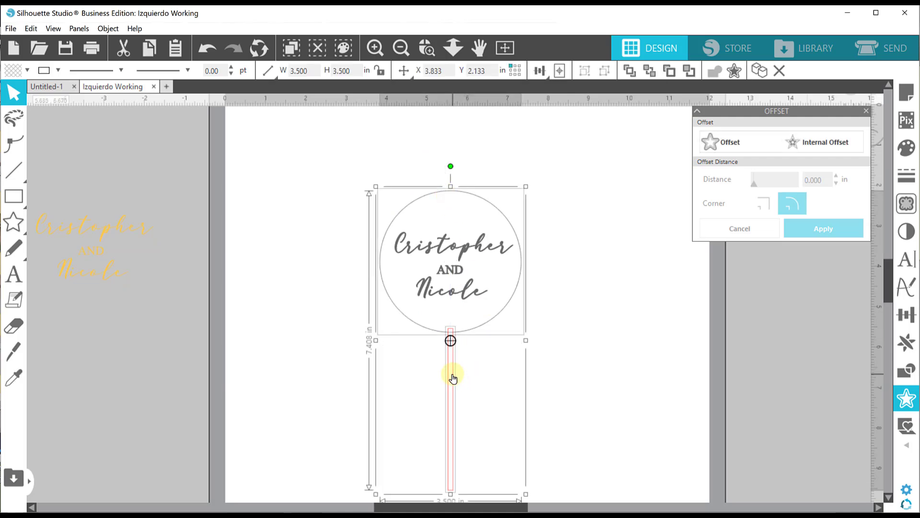
left_click(540, 72)
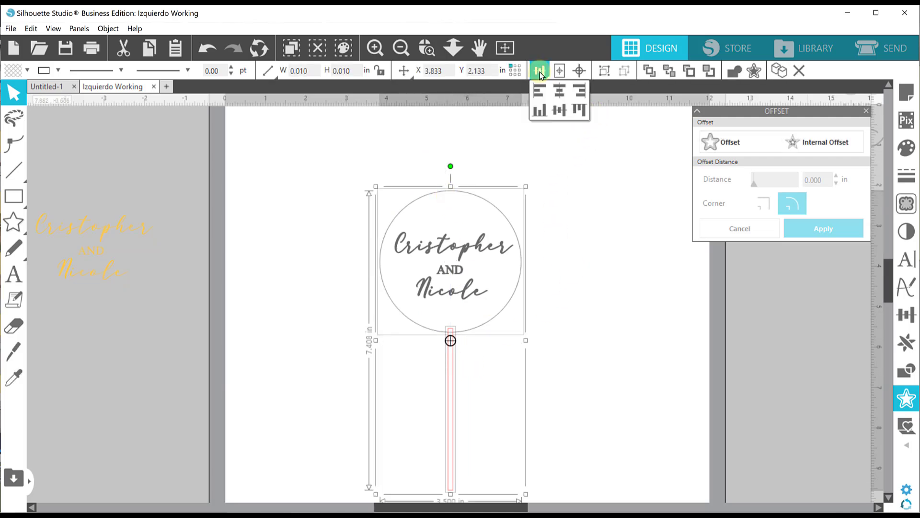
left_click(555, 93)
left_click(616, 307)
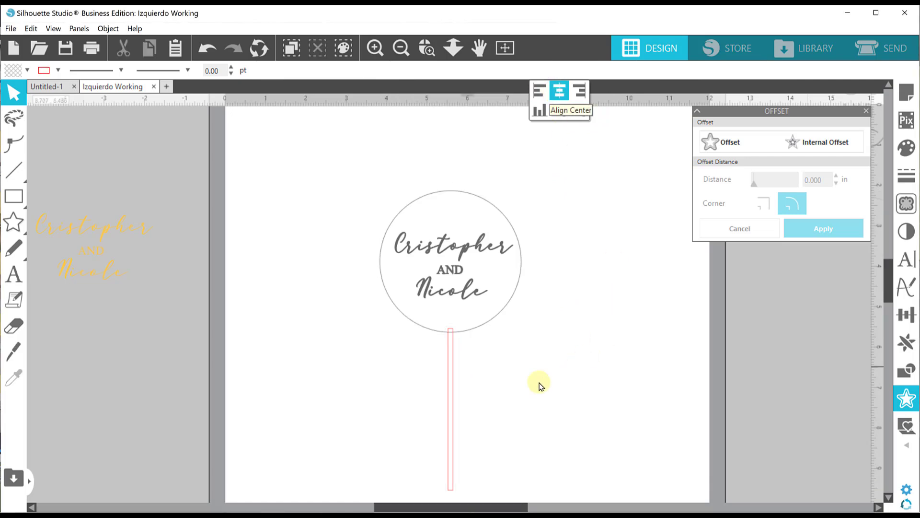
Weld the circle and the stick into one continuous topper outline.
scroll(521, 401, "down", 1)
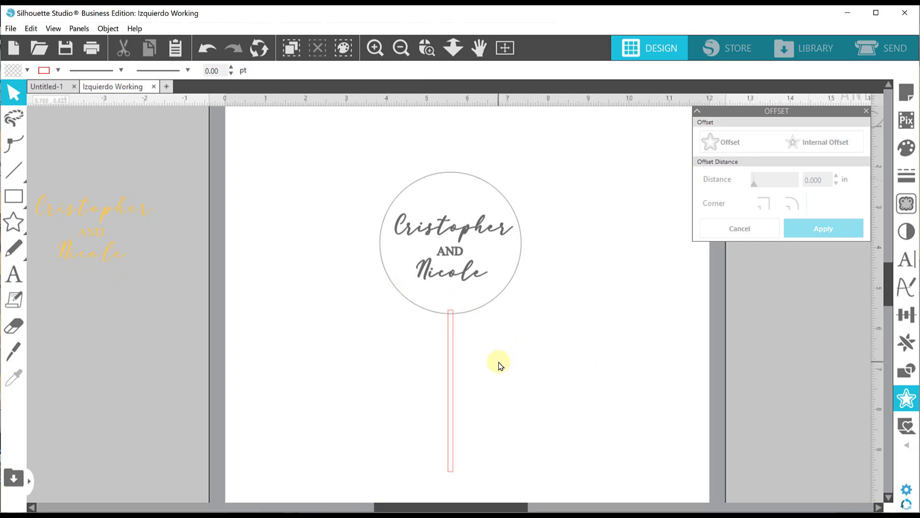
left_click_drag(485, 359, 426, 307)
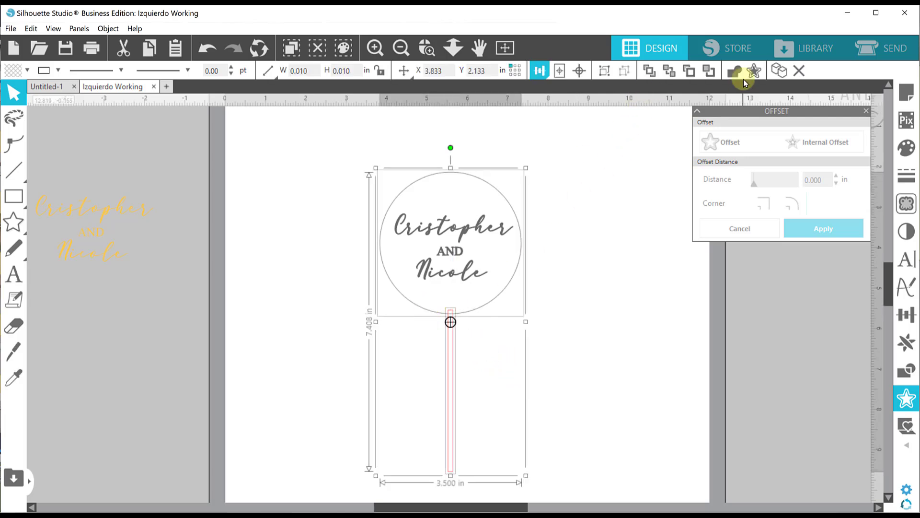
left_click(733, 70)
left_click(564, 379)
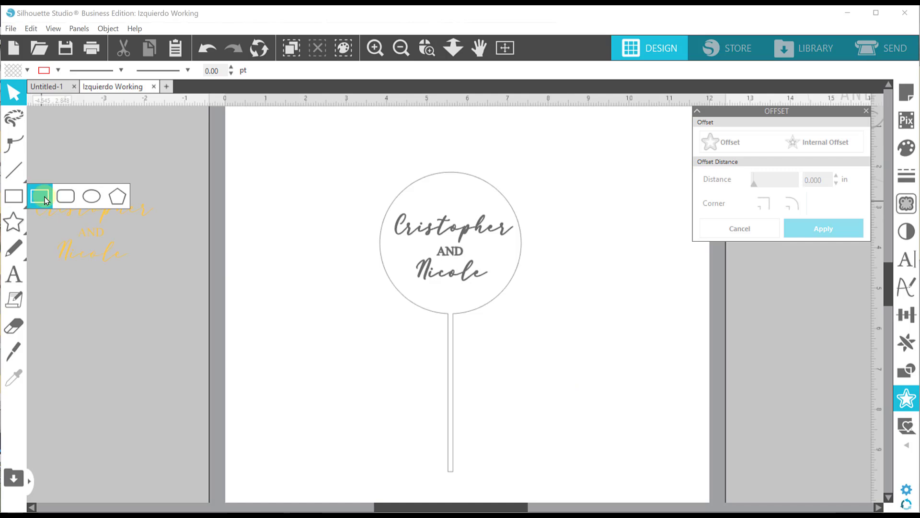
Draw a rectangle about 4.22 in wide by 7.95 in high around the topper and nudge it so the topper sits centred inside.
left_click(39, 196)
left_click_drag(370, 160, 540, 482)
left_click_drag(414, 481, 413, 477)
left_click(621, 438)
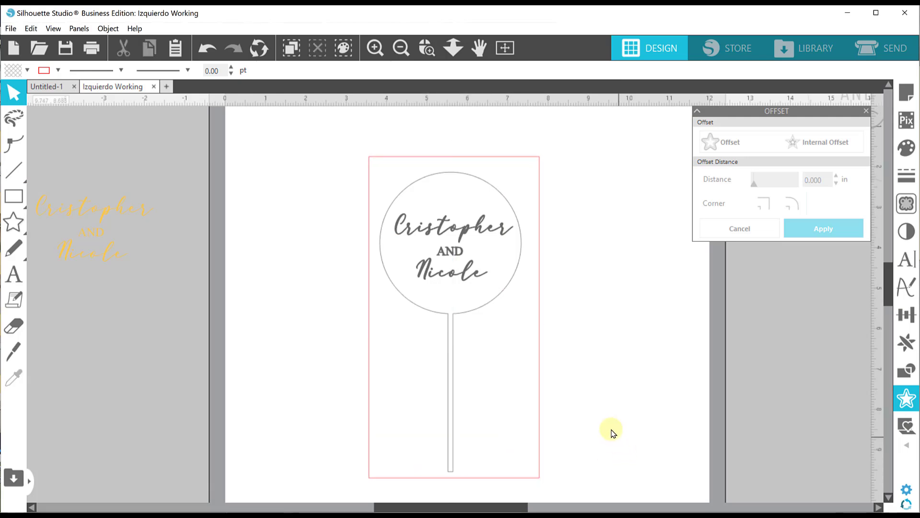
left_click(540, 376)
left_click_drag(542, 378, 540, 378)
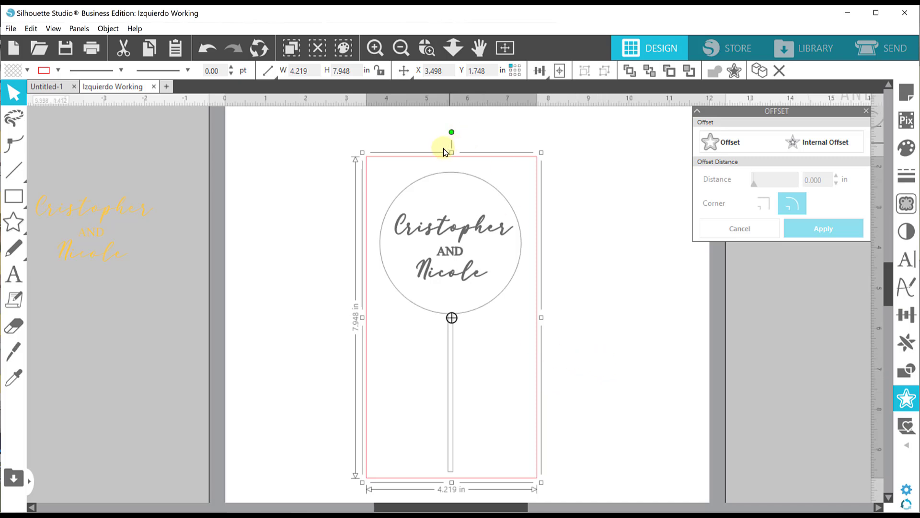
Change the line colour of the offset lettering inside the circle to green.
left_click(493, 298)
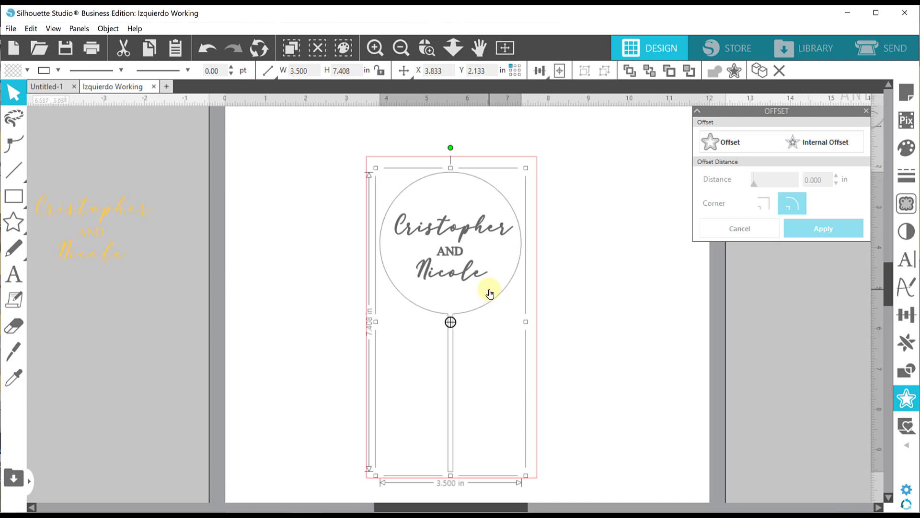
left_click(465, 277)
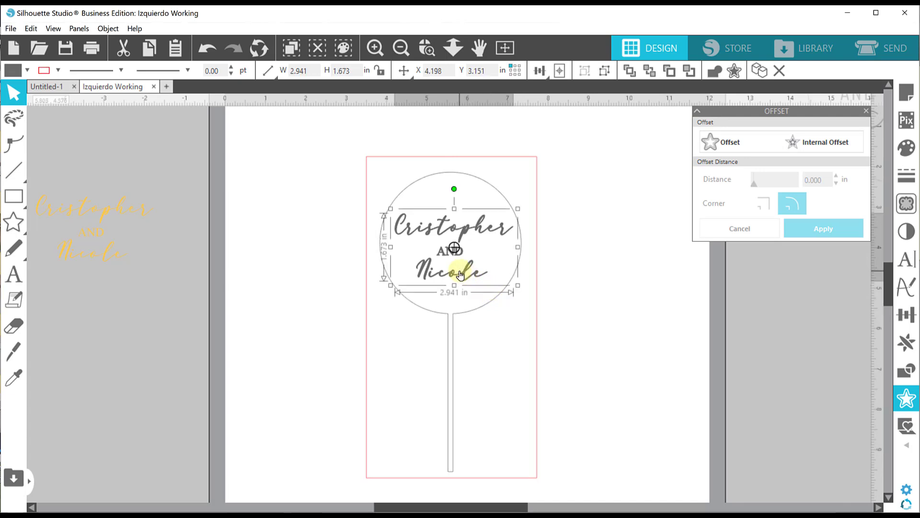
left_click(58, 71)
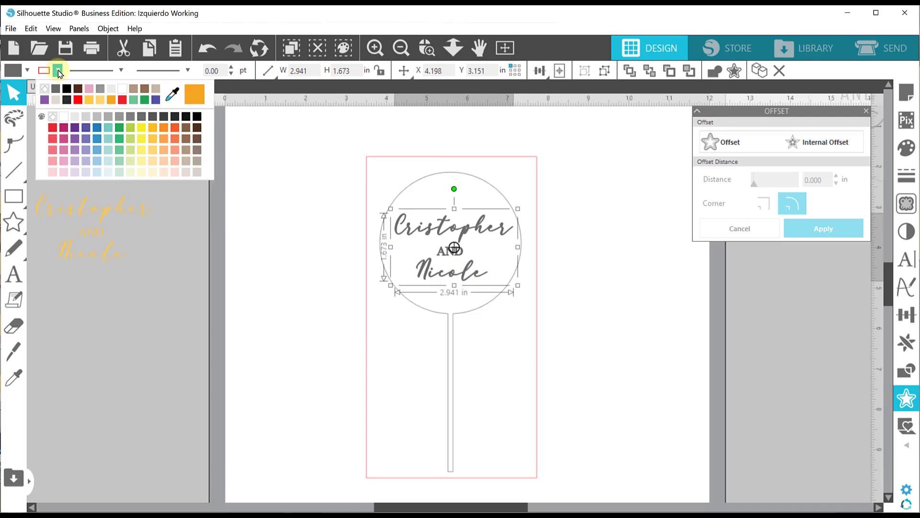
left_click(119, 129)
left_click(330, 320)
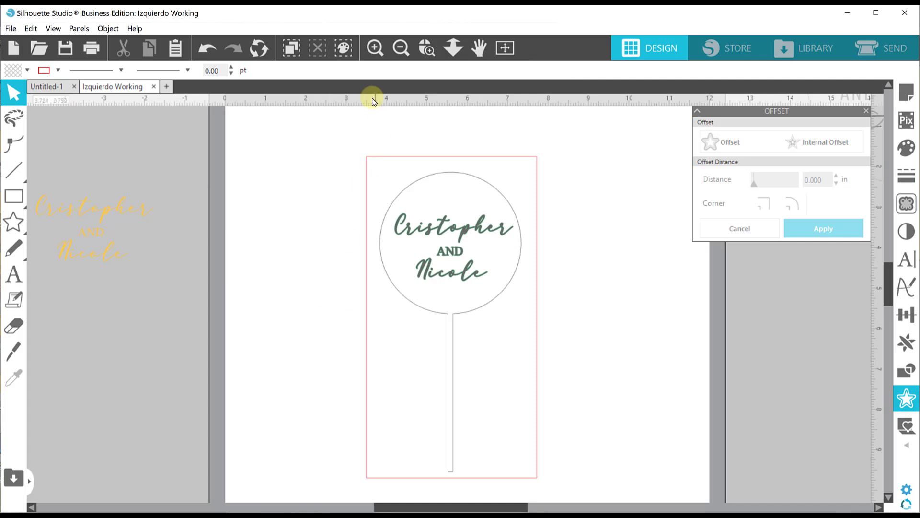
Select the frame, topper outline and lettering on the page together and open the options for saving only the selection.
left_click(401, 50)
left_click(401, 50)
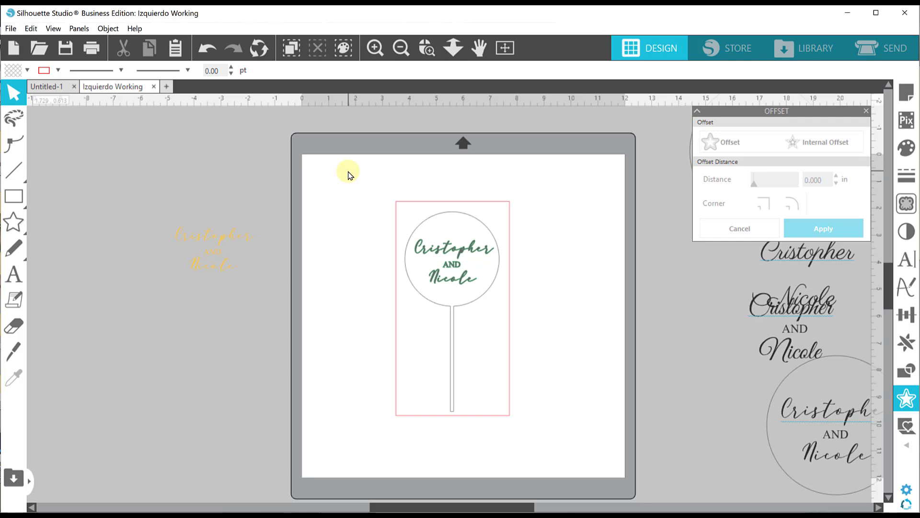
left_click_drag(349, 174, 539, 455)
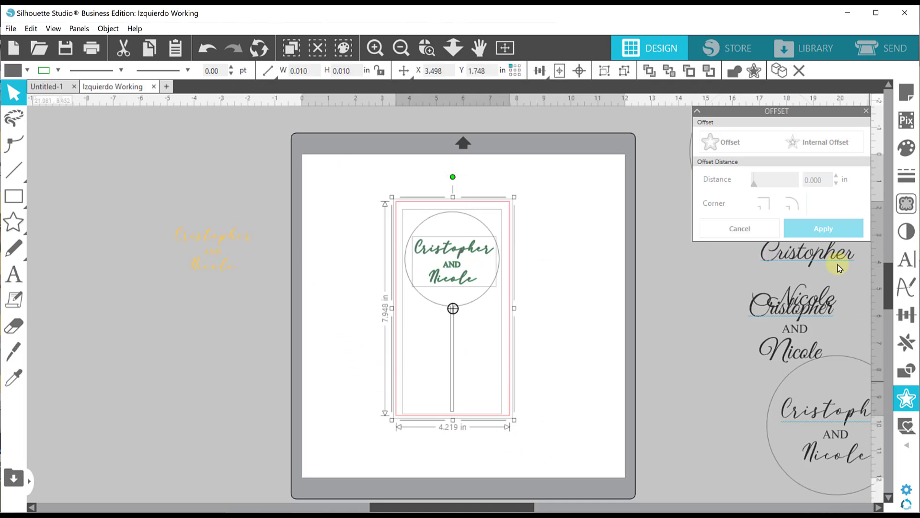
left_click_drag(334, 165, 566, 409)
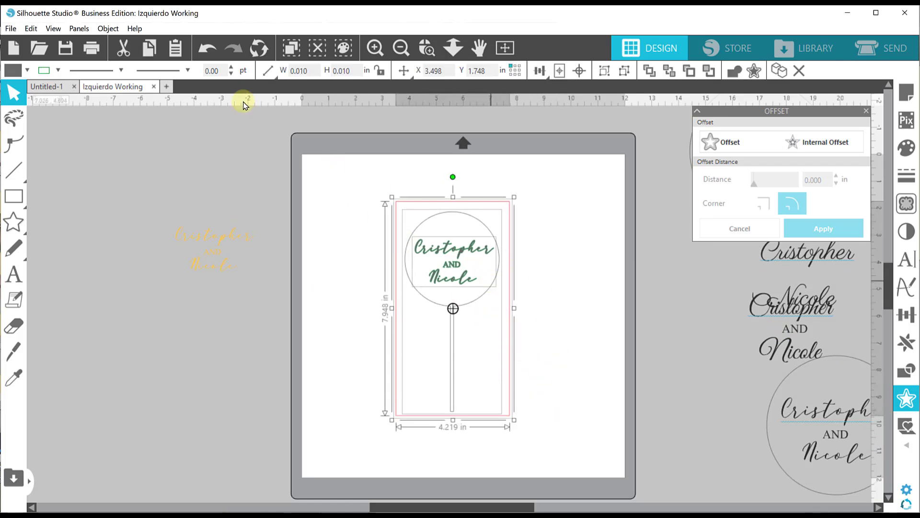
left_click(11, 29)
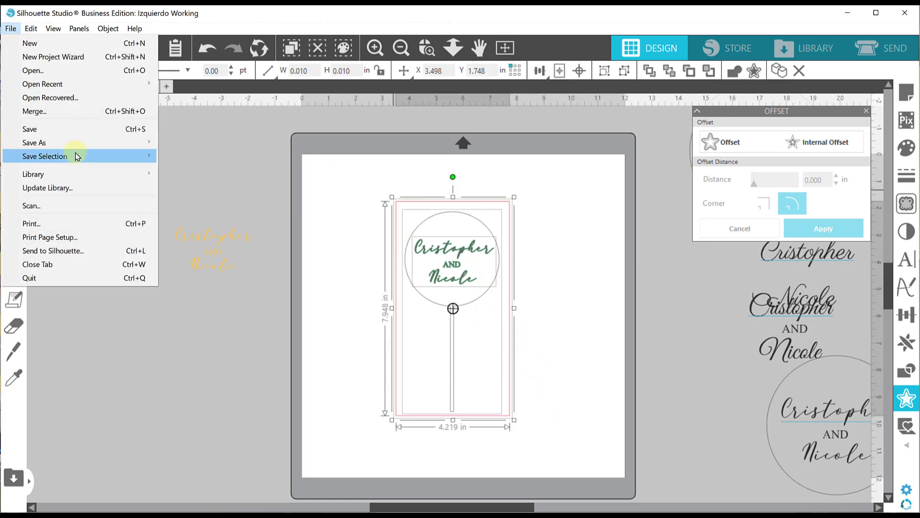
mouse_move(74, 158)
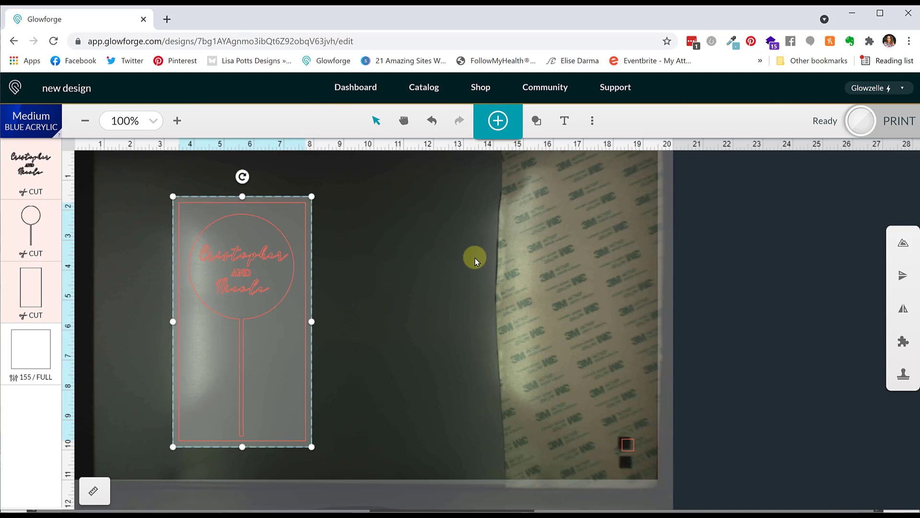
Switch to the Glowforge app and delete the small square near the lower corner of the adhesive sheet.
left_click(478, 291)
left_click(627, 443)
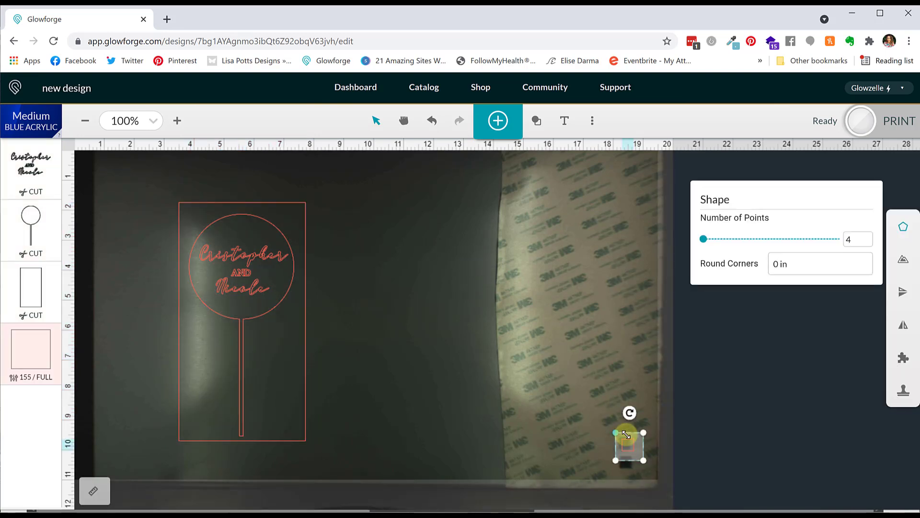
key("Delete")
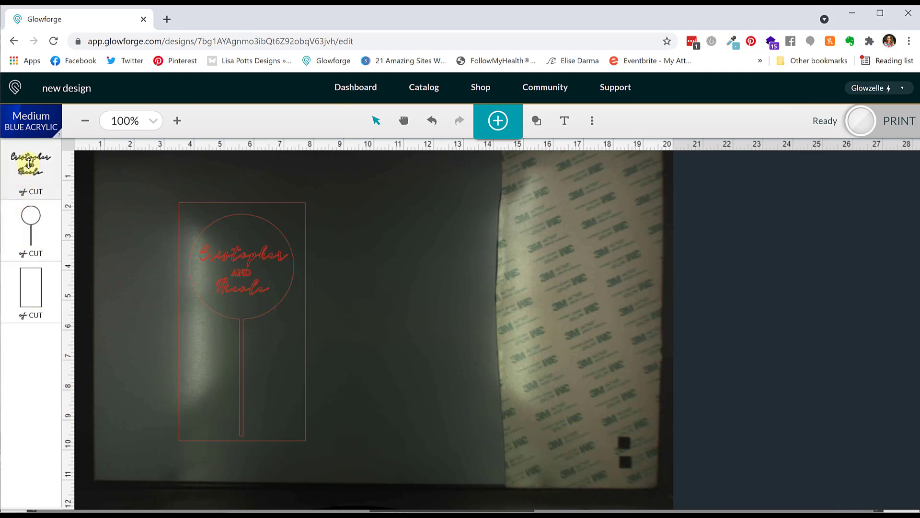
Set both the rectangular frame and the topper outline to Ignore.
left_click(34, 294)
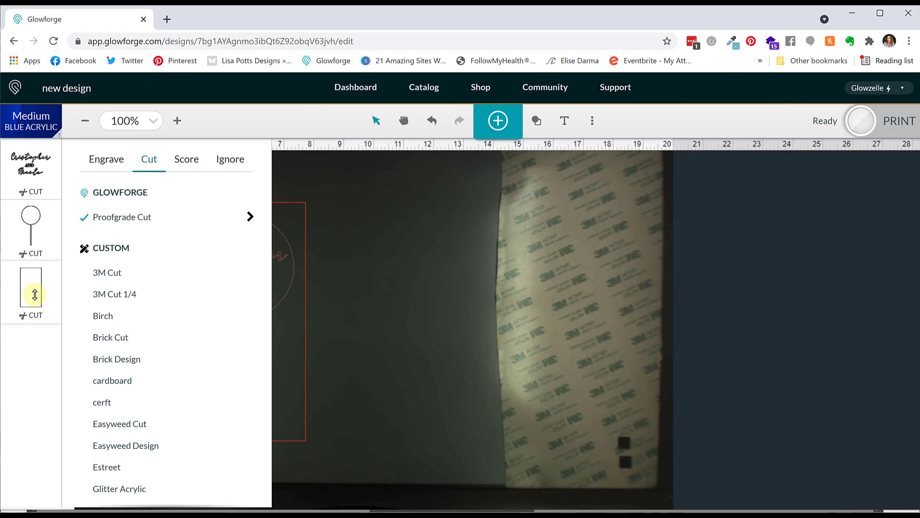
left_click(230, 158)
left_click(43, 210)
left_click(232, 160)
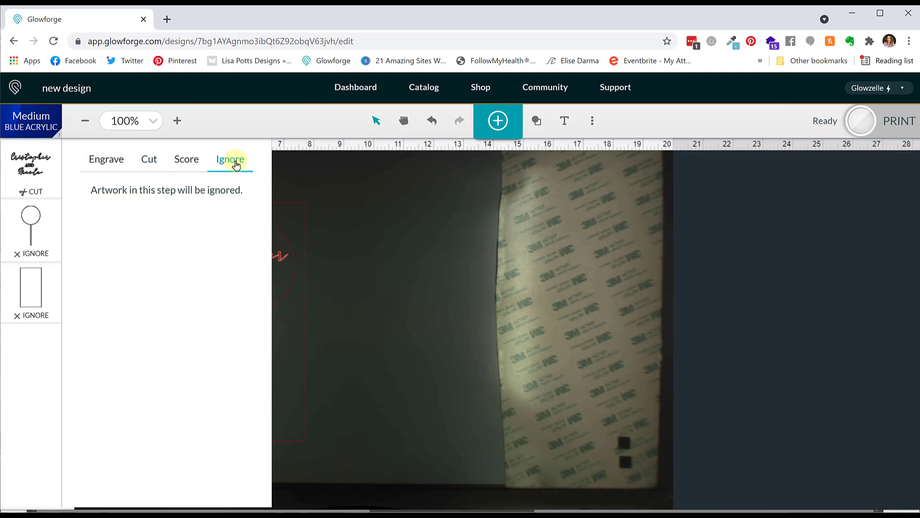
Assign the custom 3M Cut setting to the lettering and check its speed, power and number of passes.
left_click(43, 169)
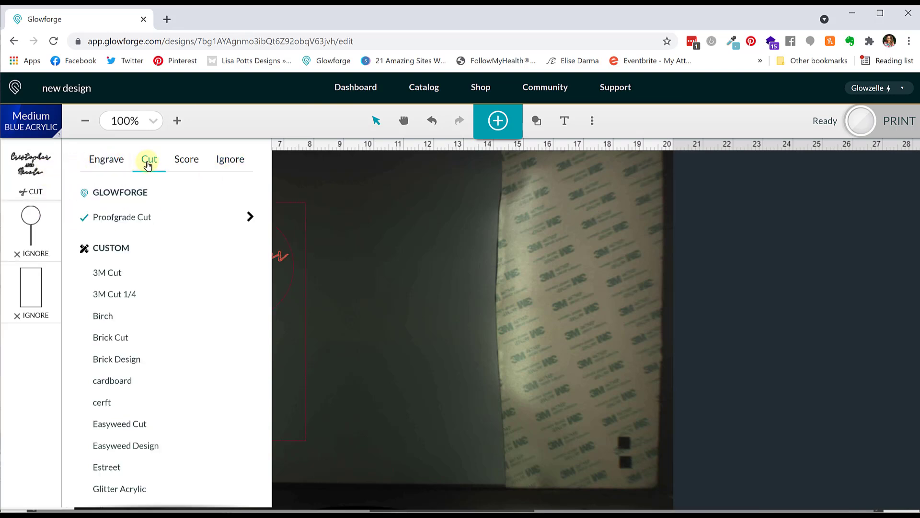
left_click(120, 274)
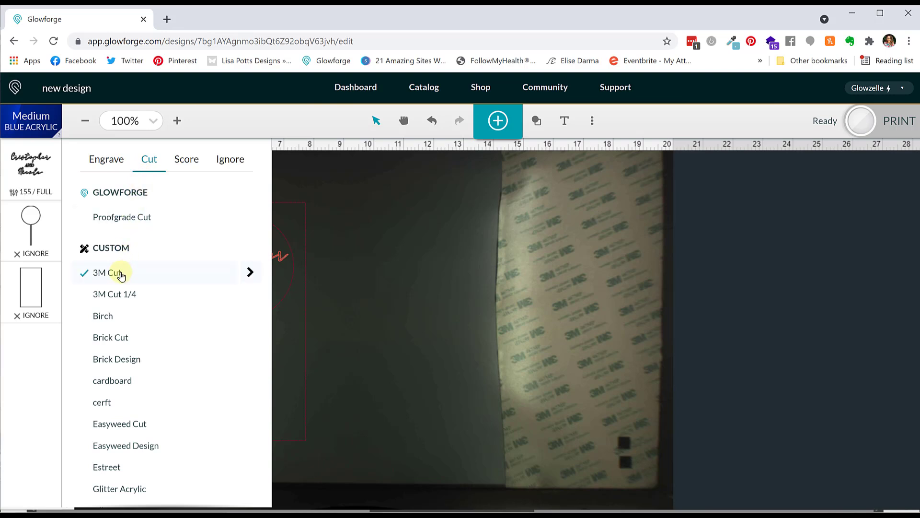
left_click(126, 222)
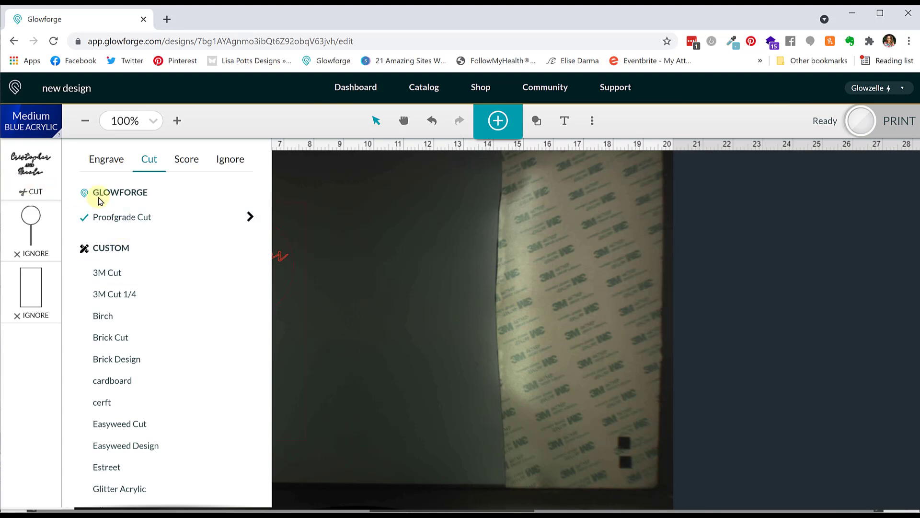
left_click(113, 277)
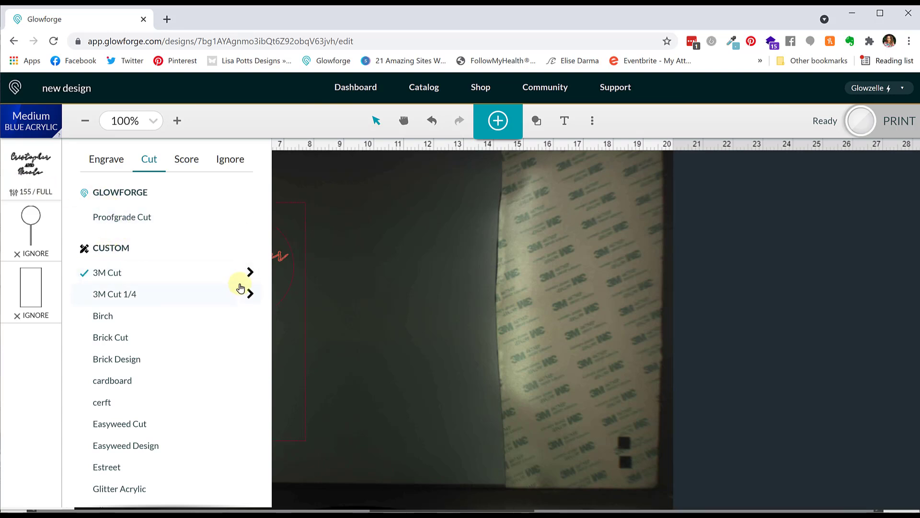
left_click(250, 272)
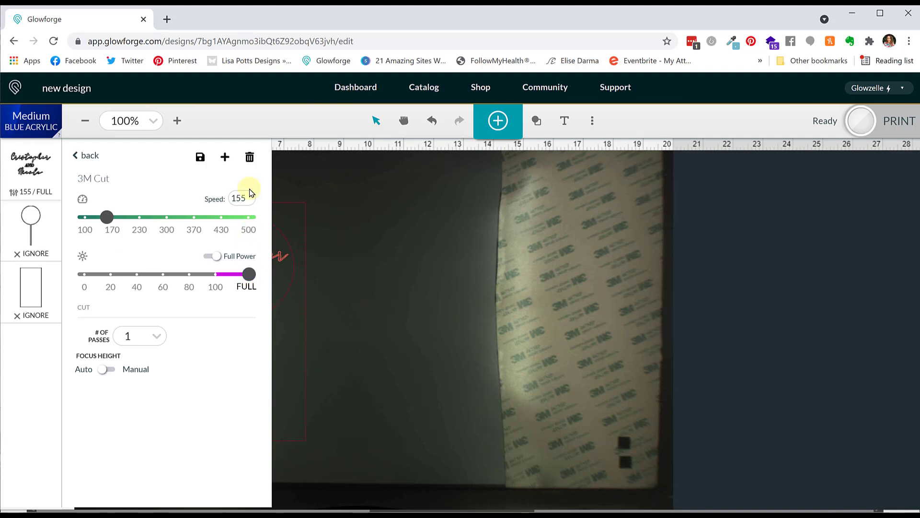
left_click(85, 155)
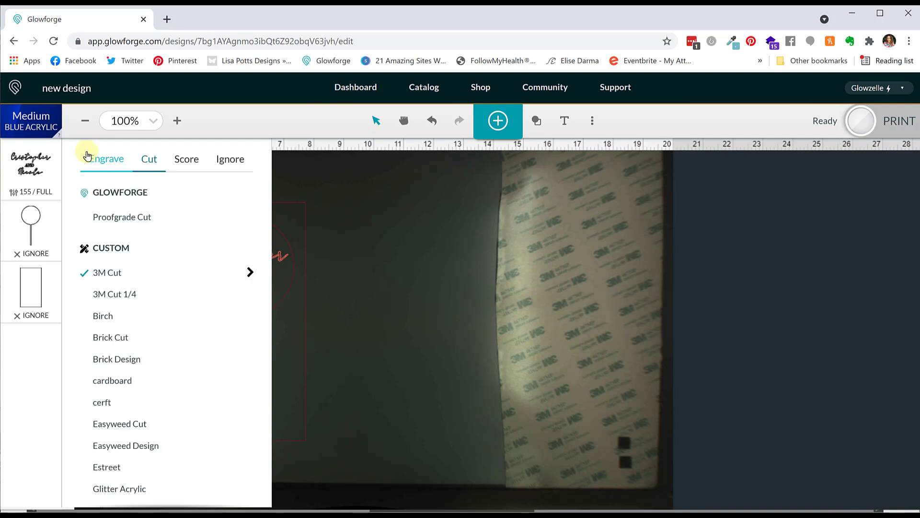
left_click(332, 248)
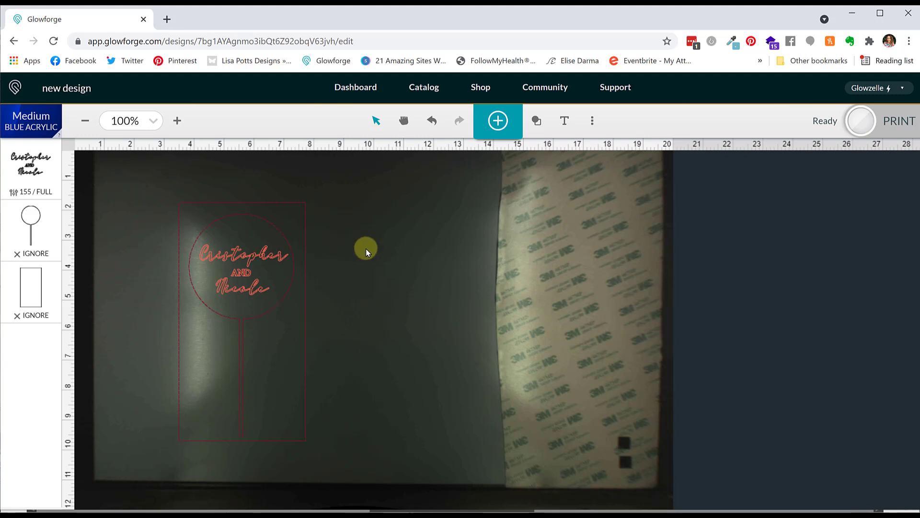
Move the whole design so its lettering lies over the lower end of the 3M adhesive, and mirror the design horizontally.
left_click(293, 265)
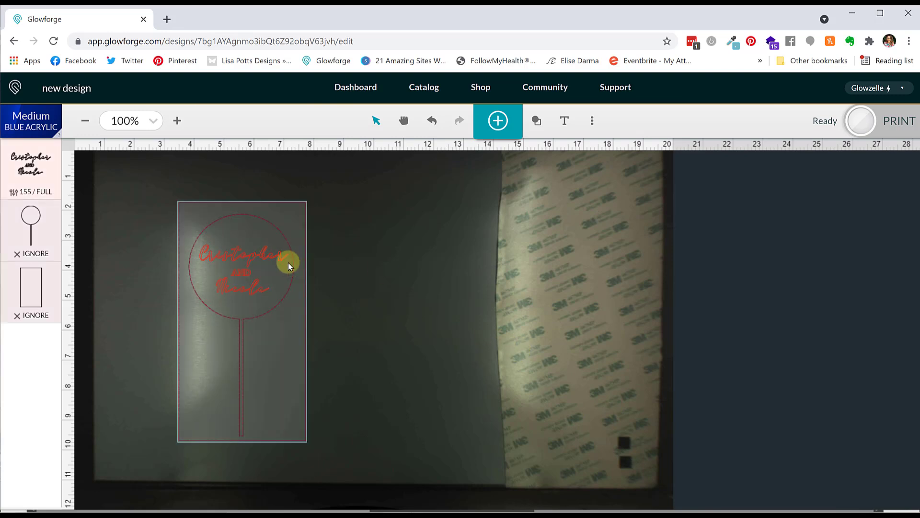
left_click(102, 174)
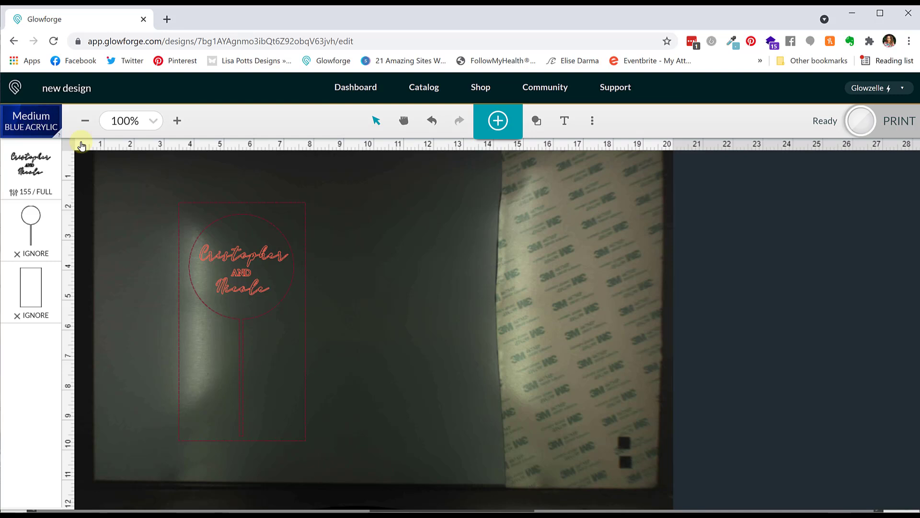
left_click_drag(144, 188, 288, 352)
left_click_drag(243, 271, 607, 229)
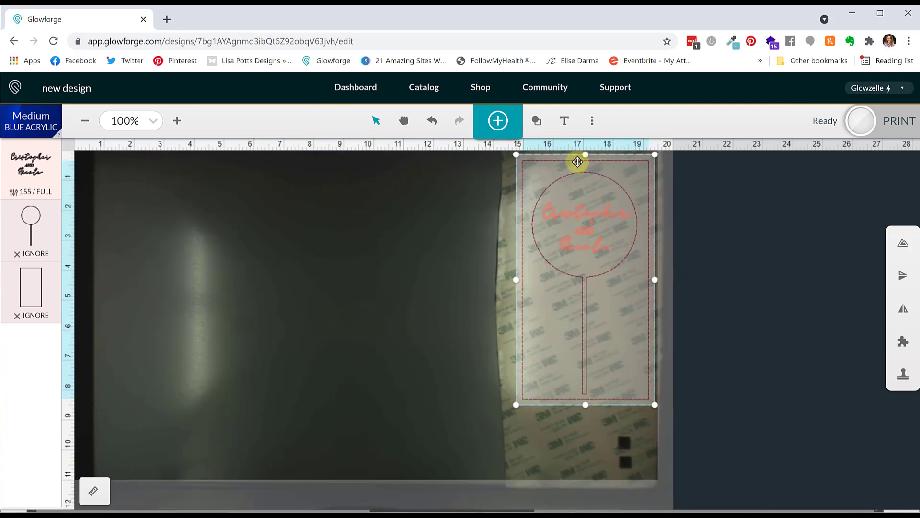
left_click_drag(589, 238, 567, 404)
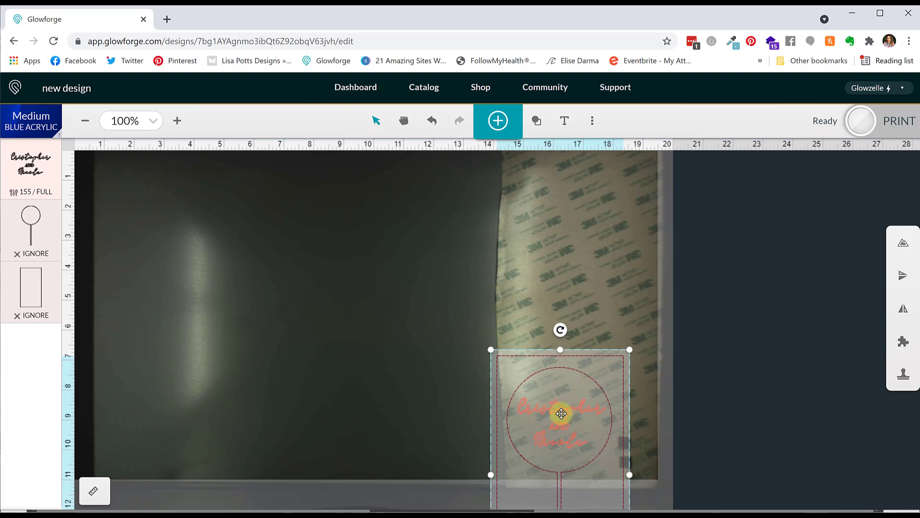
left_click_drag(562, 413, 560, 428)
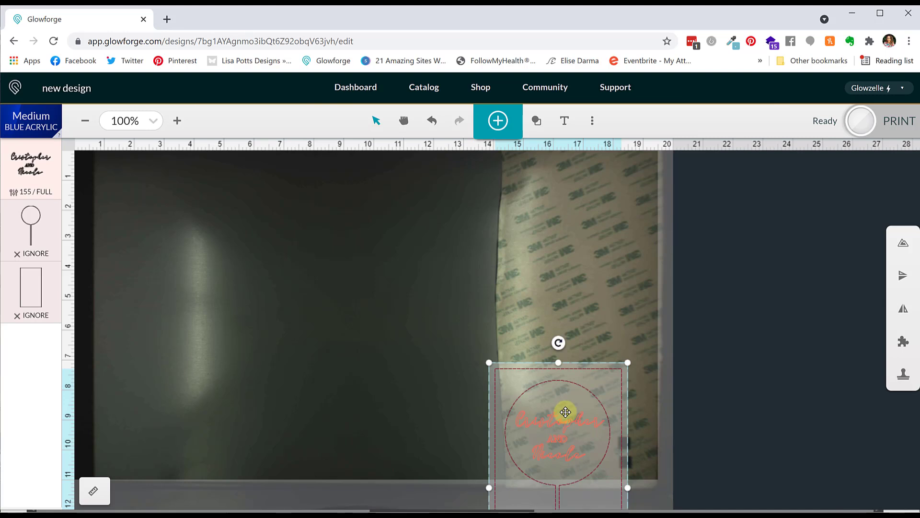
left_click(904, 310)
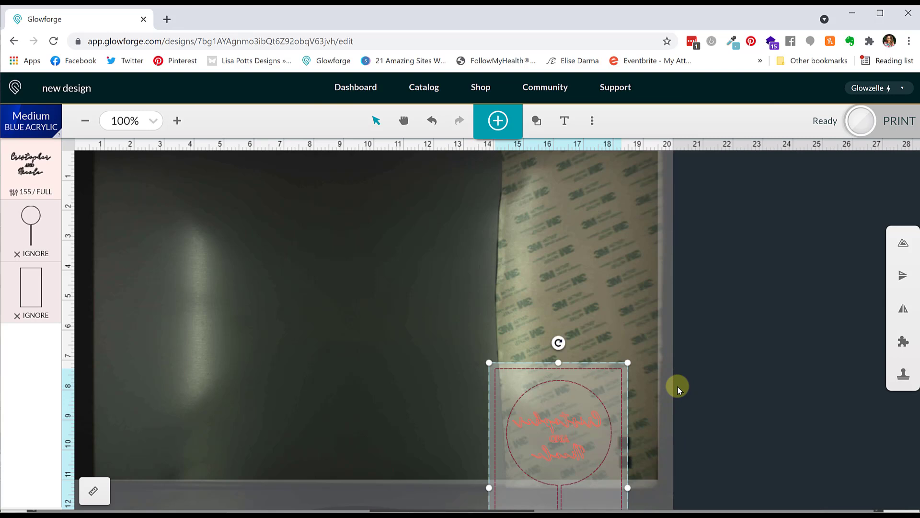
Send the mirrored adhesive lettering to print, and change the material to Medium Clear Acrylic.
left_click(903, 126)
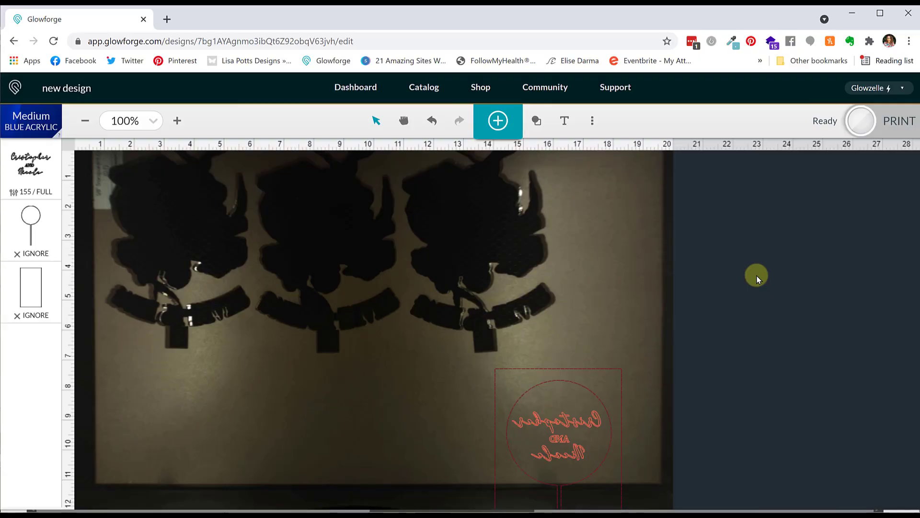
left_click(39, 121)
left_click(160, 265)
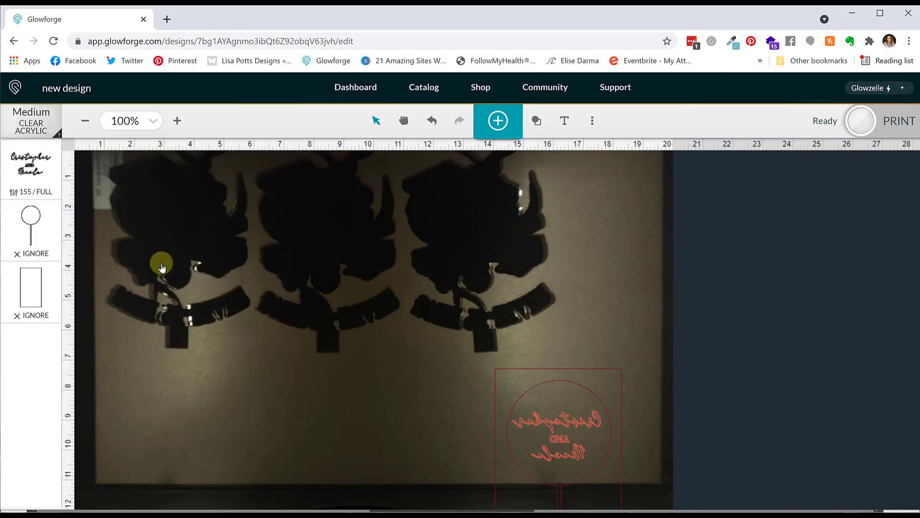
Rotate the whole design 90° clockwise and move it onto the unused area of the clear acrylic, below the existing cut-outs.
left_click_drag(436, 322, 628, 472)
left_click_drag(545, 380, 550, 211)
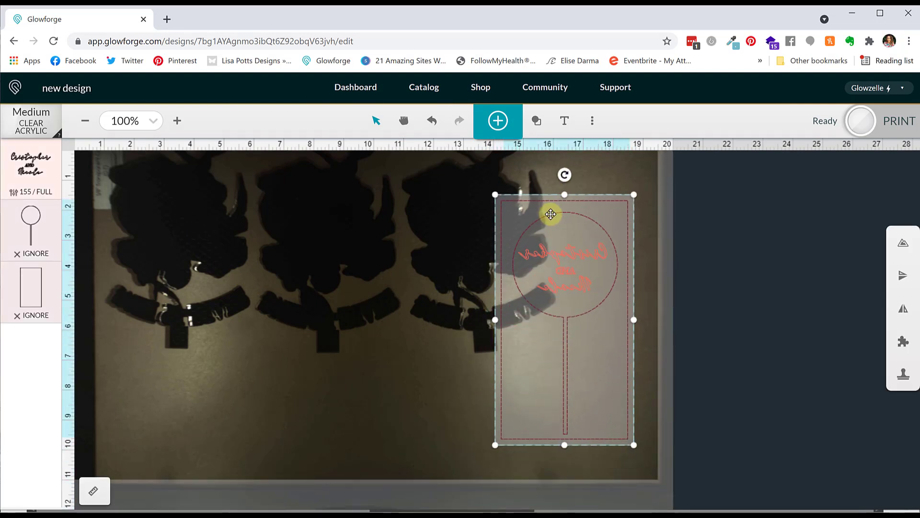
left_click_drag(561, 173, 681, 360)
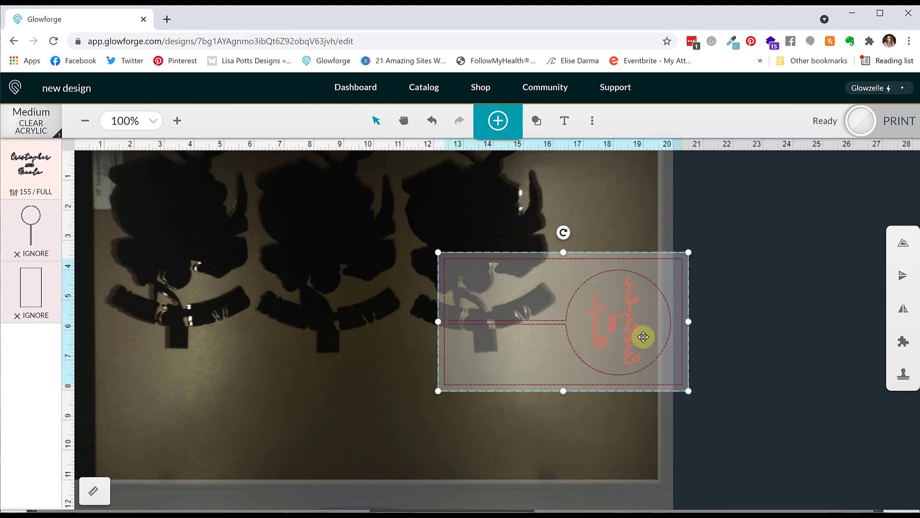
left_click_drag(628, 347, 598, 413)
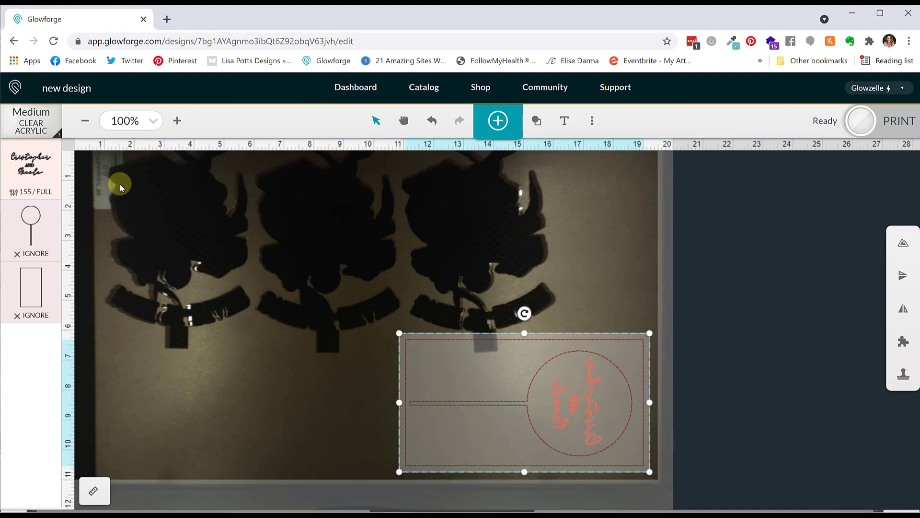
Set the lettering to Ignore and assign Proofgrade Cut to the topper outline.
left_click(31, 164)
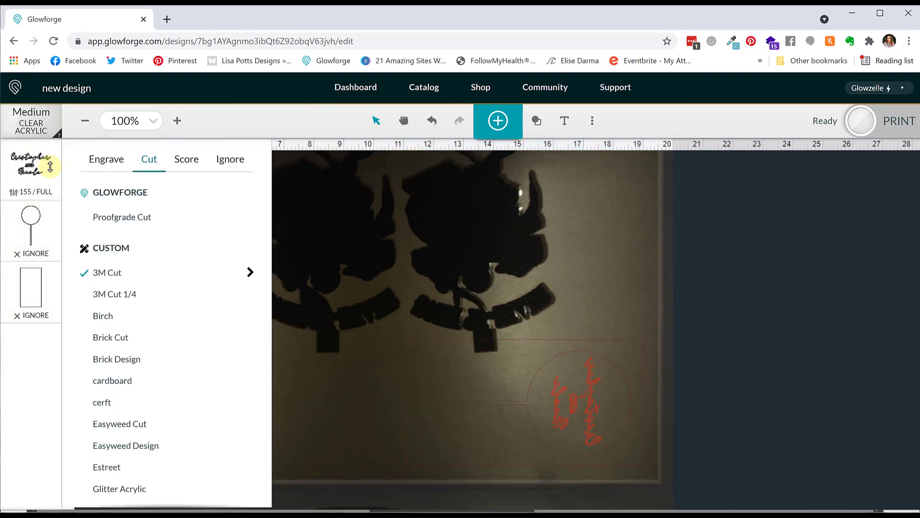
left_click(227, 159)
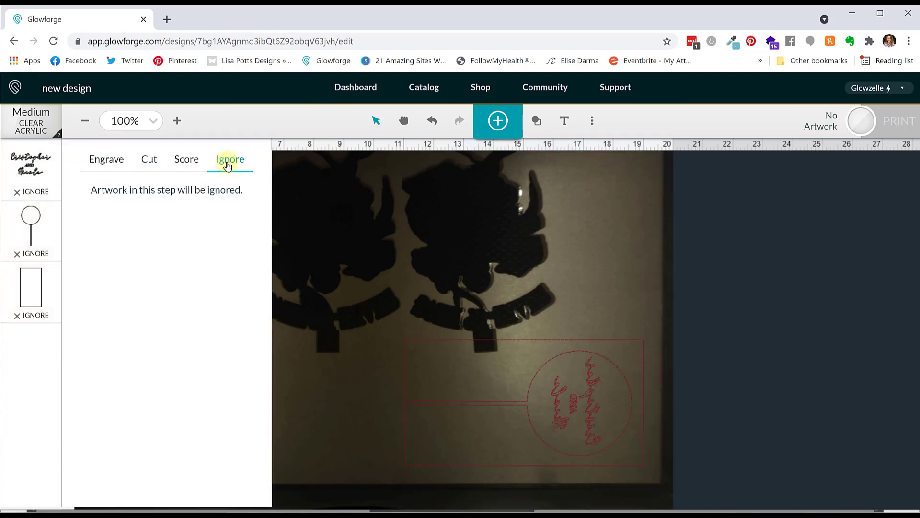
left_click(25, 231)
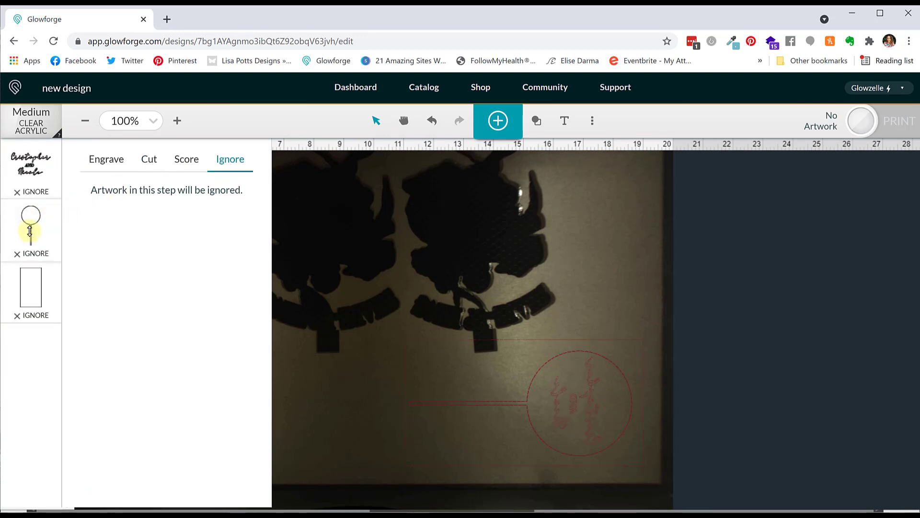
left_click(146, 160)
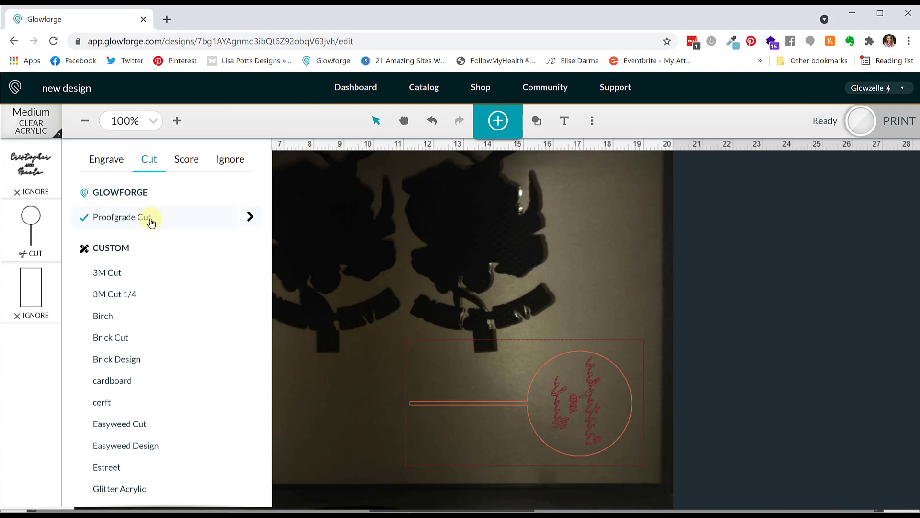
Check the speed, power and passes of the outline's Proofgrade Cut, and send the outline to print.
left_click(249, 217)
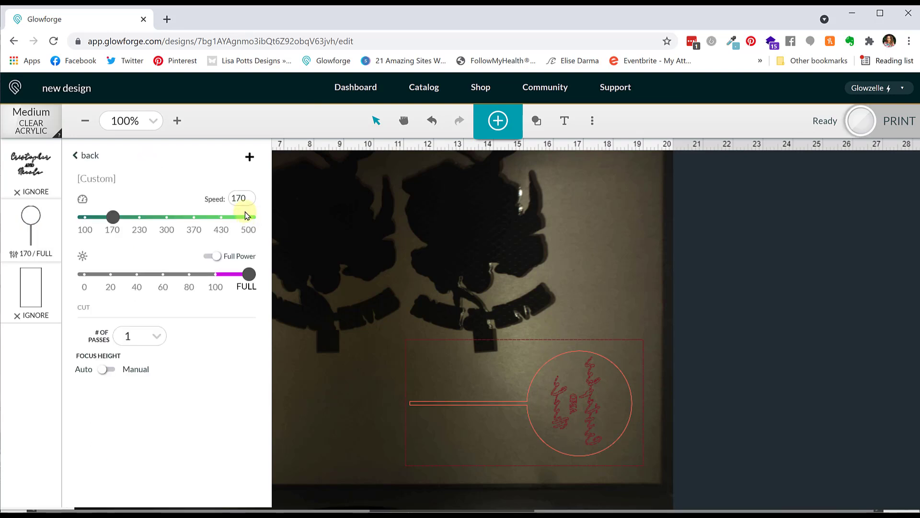
left_click(79, 156)
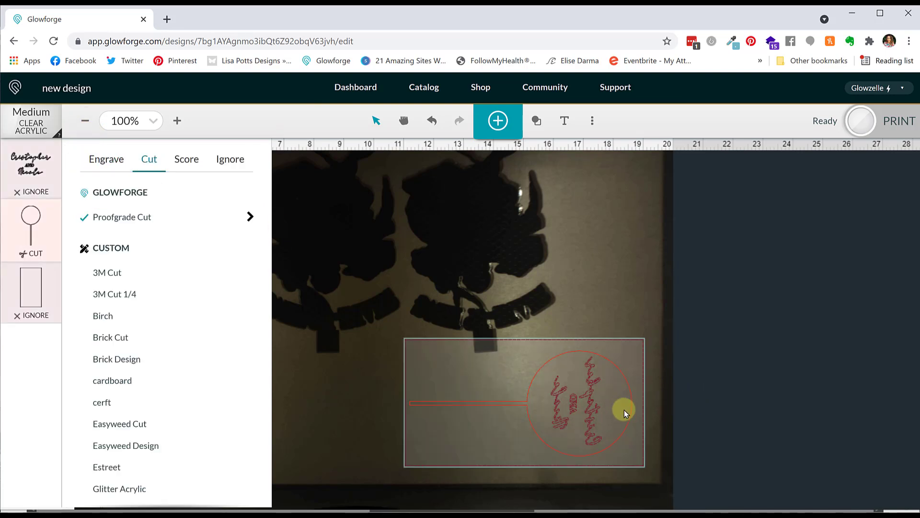
left_click(900, 125)
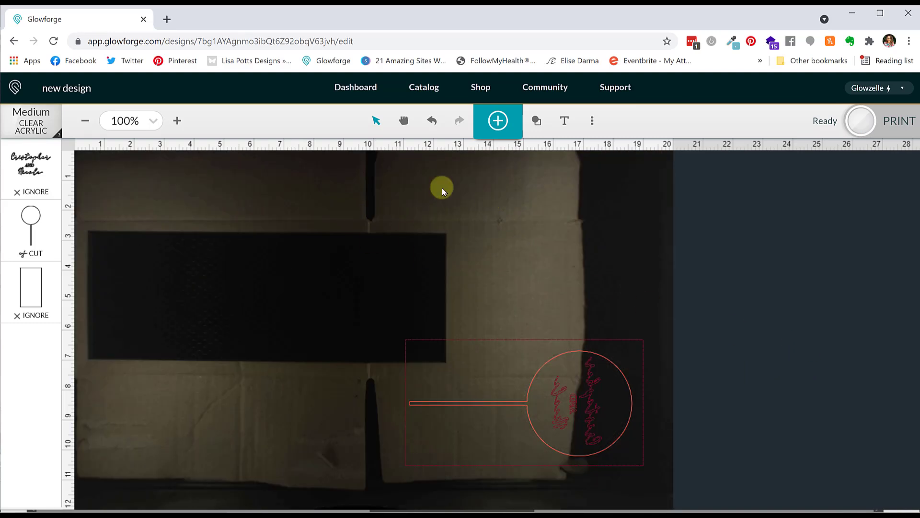
Set the focus on the bare cardboard beside the black rectangle.
left_click(594, 126)
left_click(517, 179)
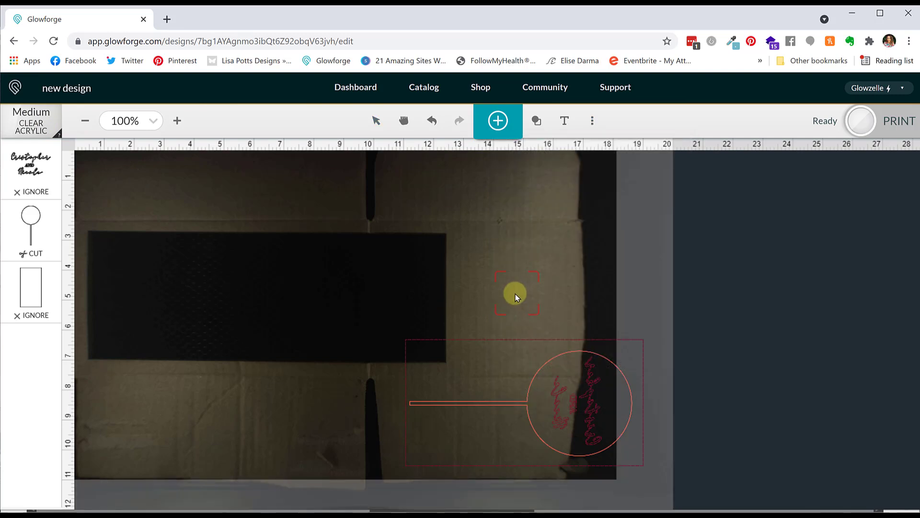
left_click(516, 295)
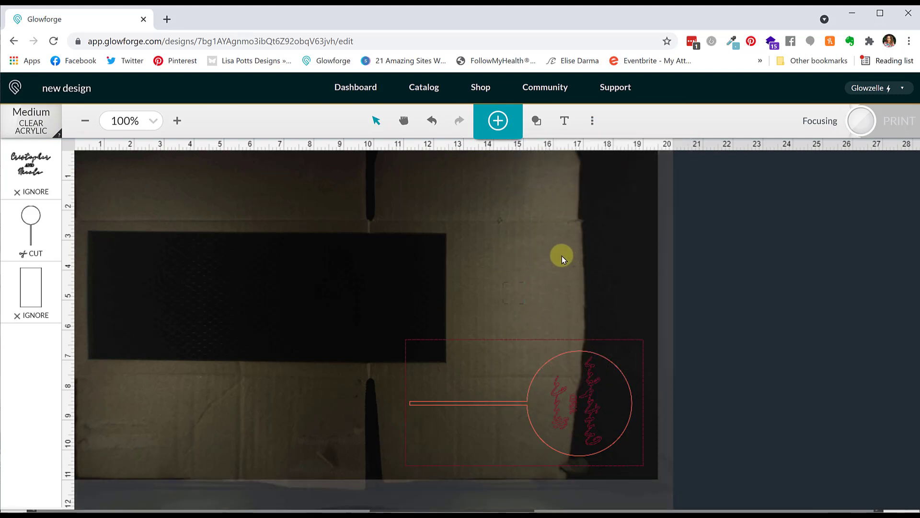
Rotate the whole design back upright and move it onto the cardboard beside the black rectangle.
left_click_drag(419, 237, 599, 438)
left_click_drag(527, 313, 469, 333)
left_click_drag(493, 376, 472, 403)
left_click_drag(526, 332, 514, 254)
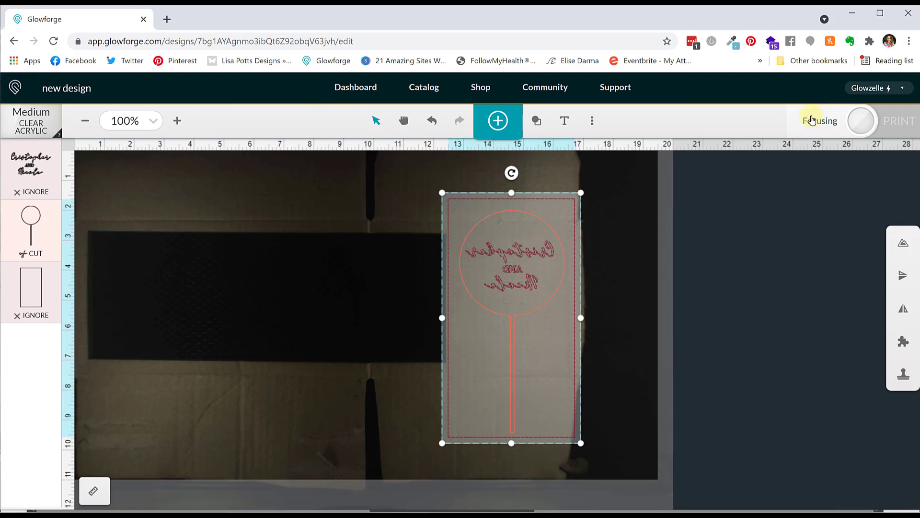
left_click(615, 290)
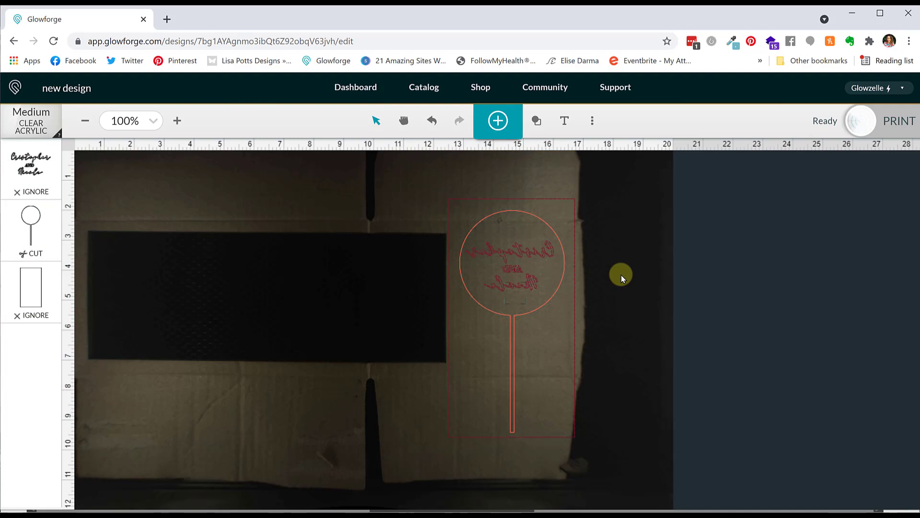
Nudge the whole design up about 1.4 in on the cardboard, close to the upper edge of the bed.
left_click(519, 296)
key("Up")
key("Up")
key("Up")
key("Up")
key("Up")
key("Up")
key("Up")
key("Up")
key("Up")
key("Up")
key("Up")
key("Up")
key("Up")
key("Up")
key("Up")
key("Up")
key("Up")
key("Up")
key("Up")
key("Up")
key("Up")
key("Right")
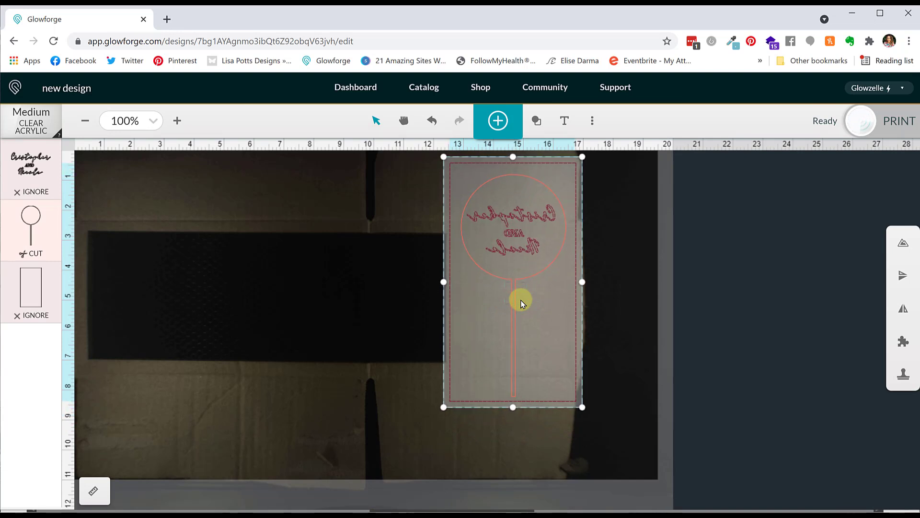
left_click(506, 439)
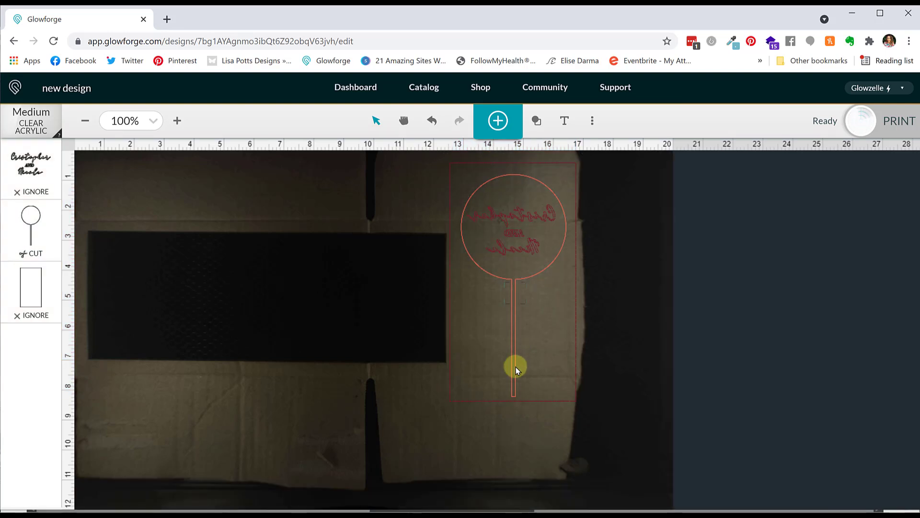
left_click_drag(562, 368, 562, 367)
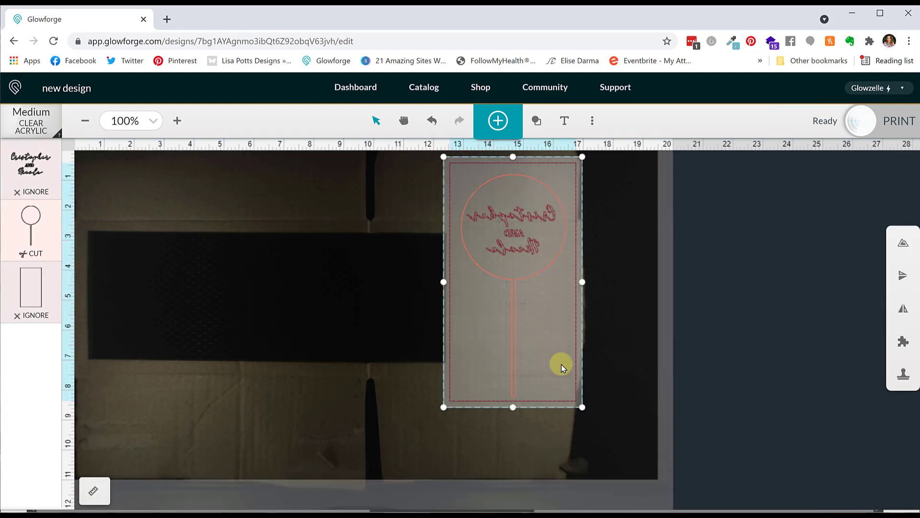
key("Right")
key("Up")
key("Up")
key("Up")
key("Up")
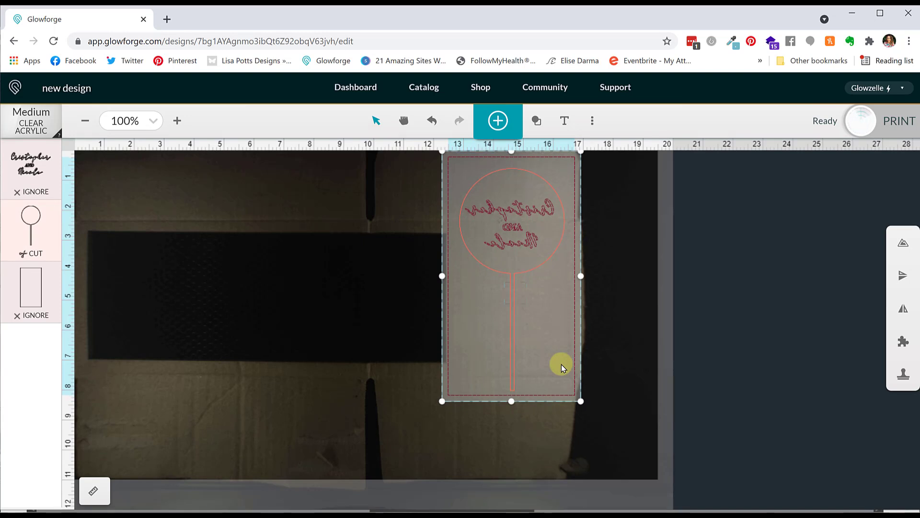
left_click(493, 455)
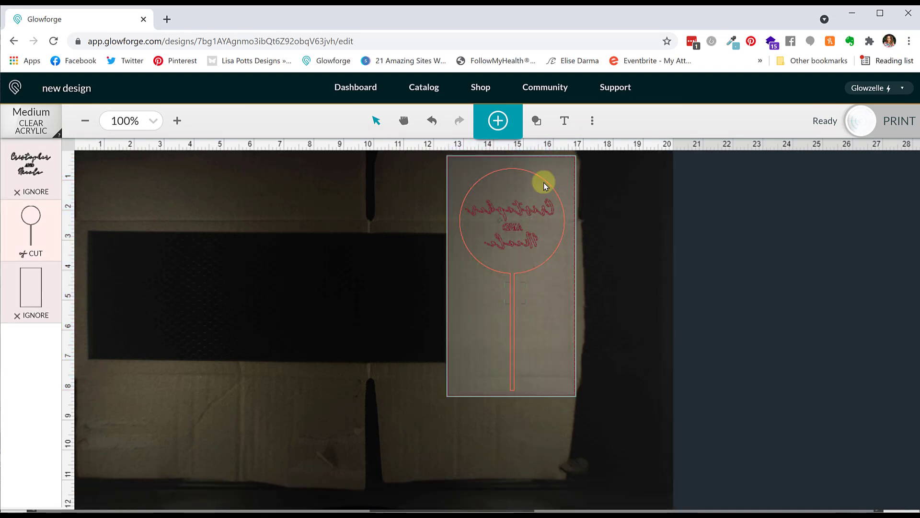
scroll(621, 282, "up", 3)
scroll(621, 282, "down", 3)
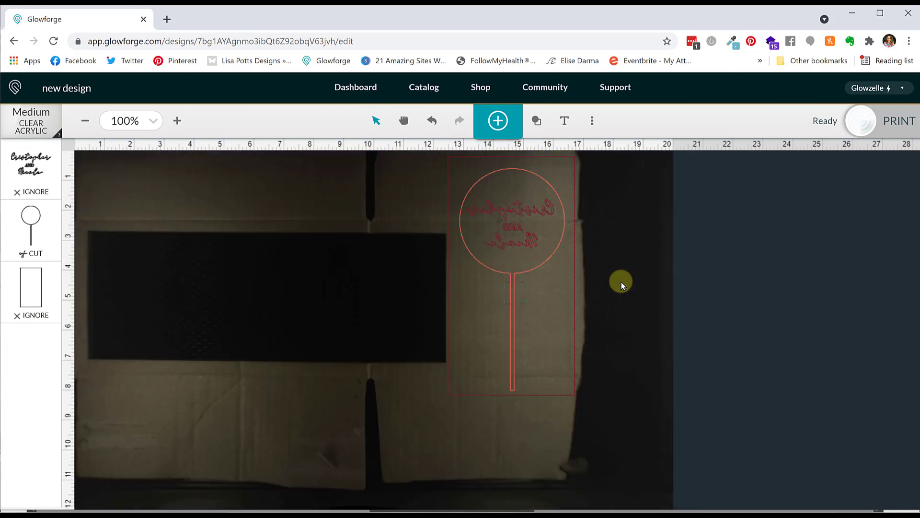
Assign the custom cardboard cut setting to the lettering and the topper outline.
left_click(30, 170)
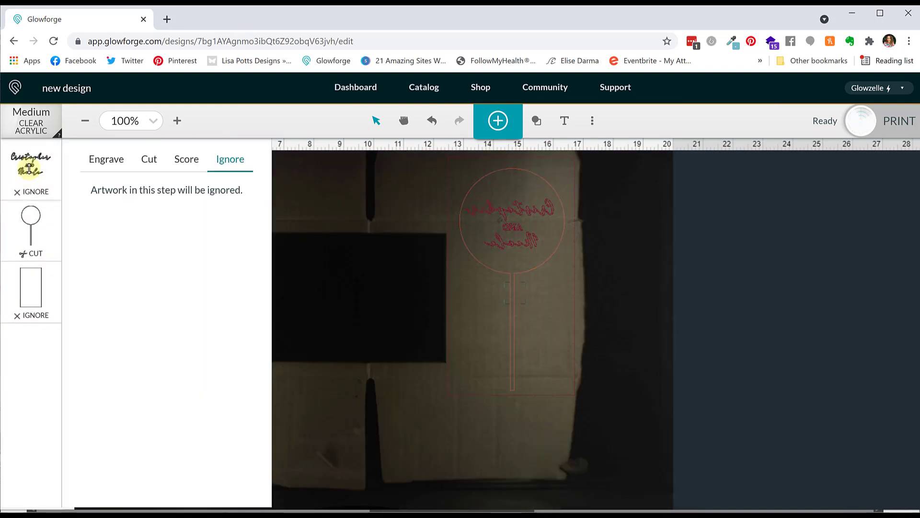
left_click(144, 160)
scroll(155, 254, "down", 5)
scroll(157, 260, "down", 1)
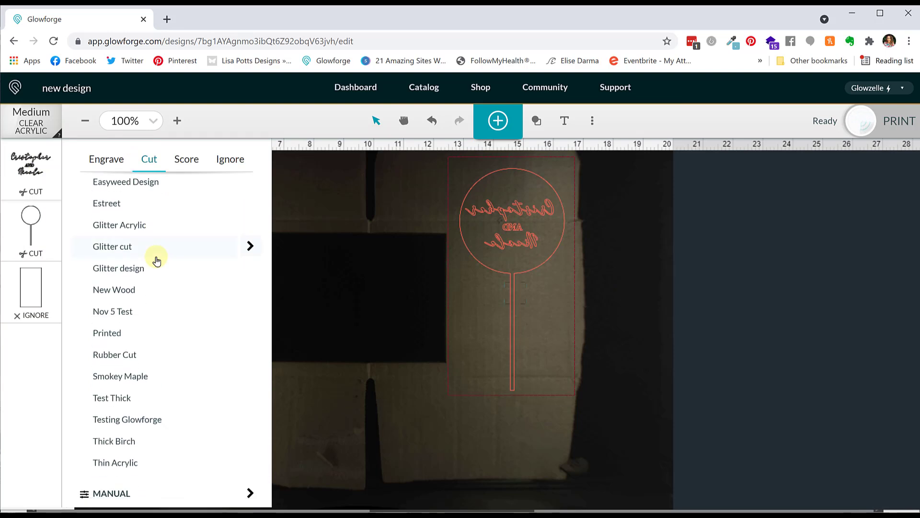
scroll(157, 260, "up", 5)
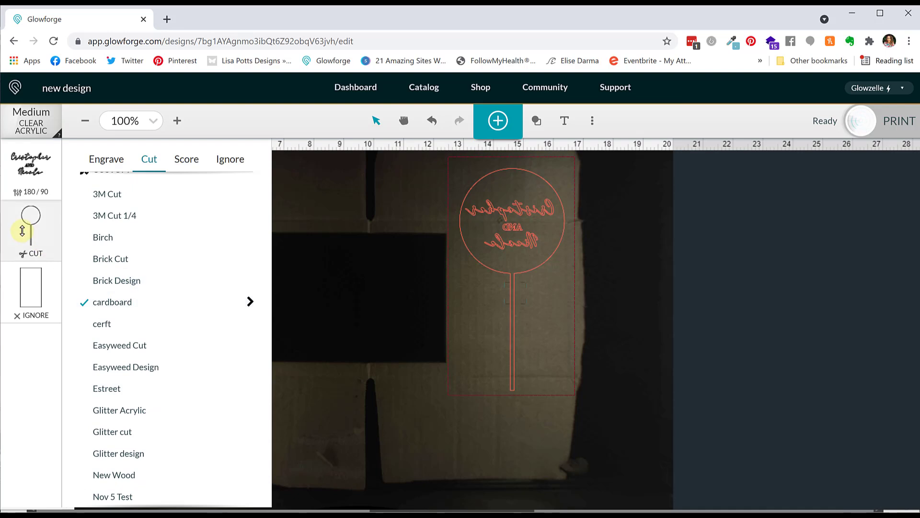
Assign the custom cardboard cut setting to the rectangular frame.
left_click(46, 283)
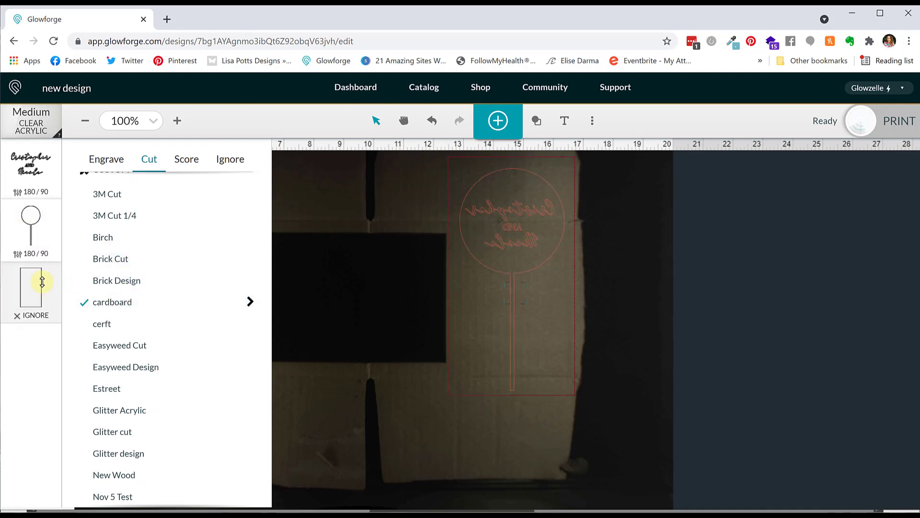
left_click(115, 158)
left_click(150, 159)
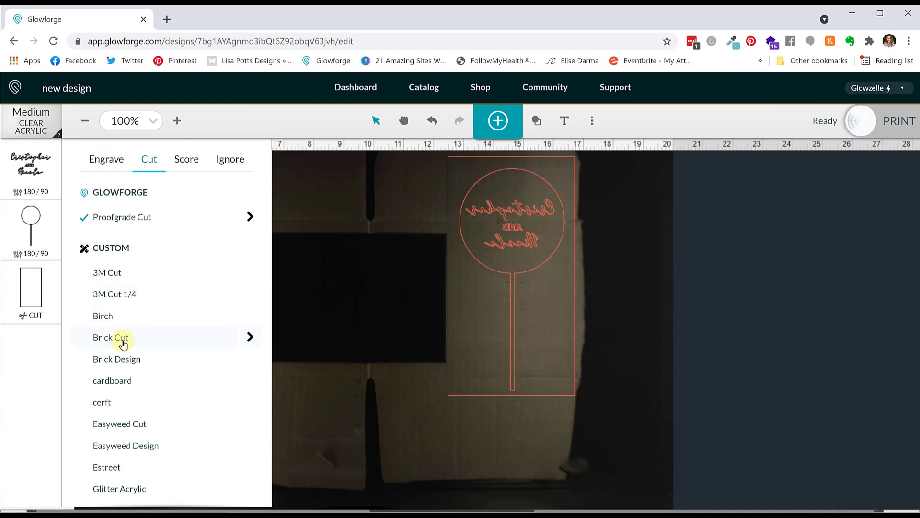
left_click(120, 381)
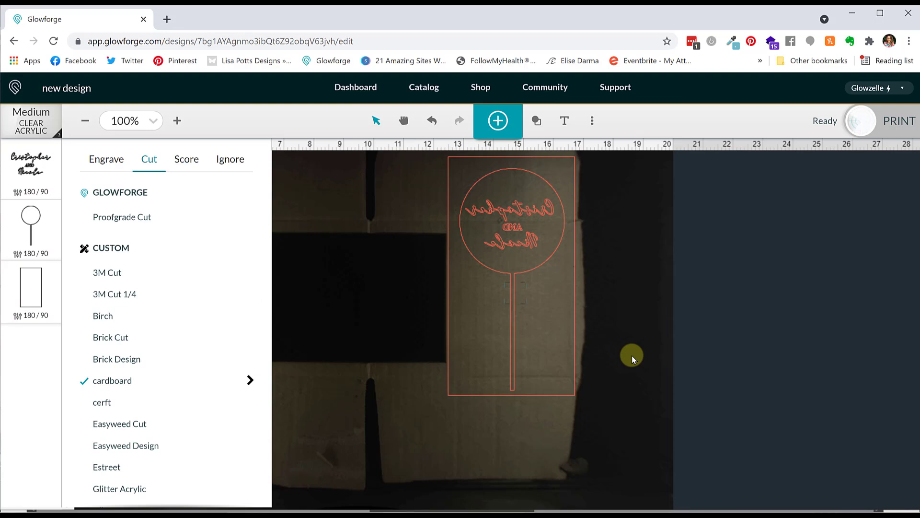
Close the cut settings and send the lettering, topper outline and frame to print on the cardboard.
left_click(527, 210)
left_click(782, 206)
left_click(893, 124)
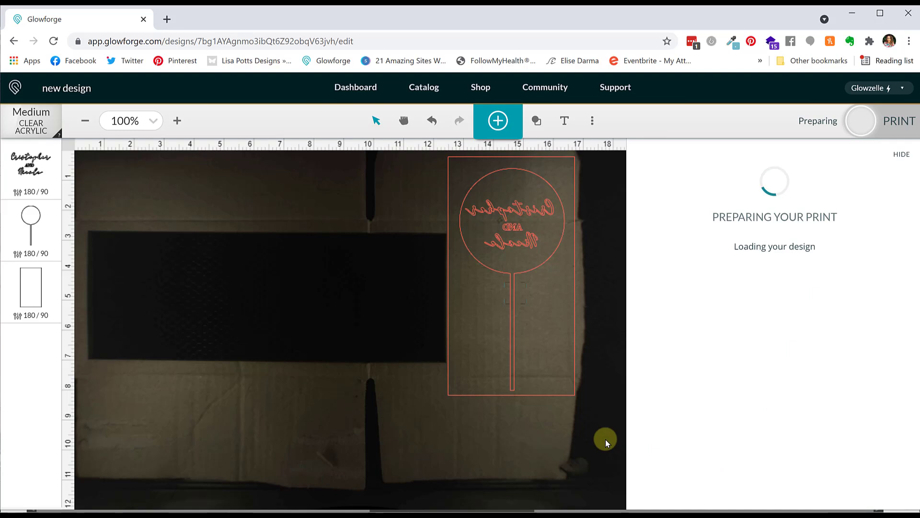